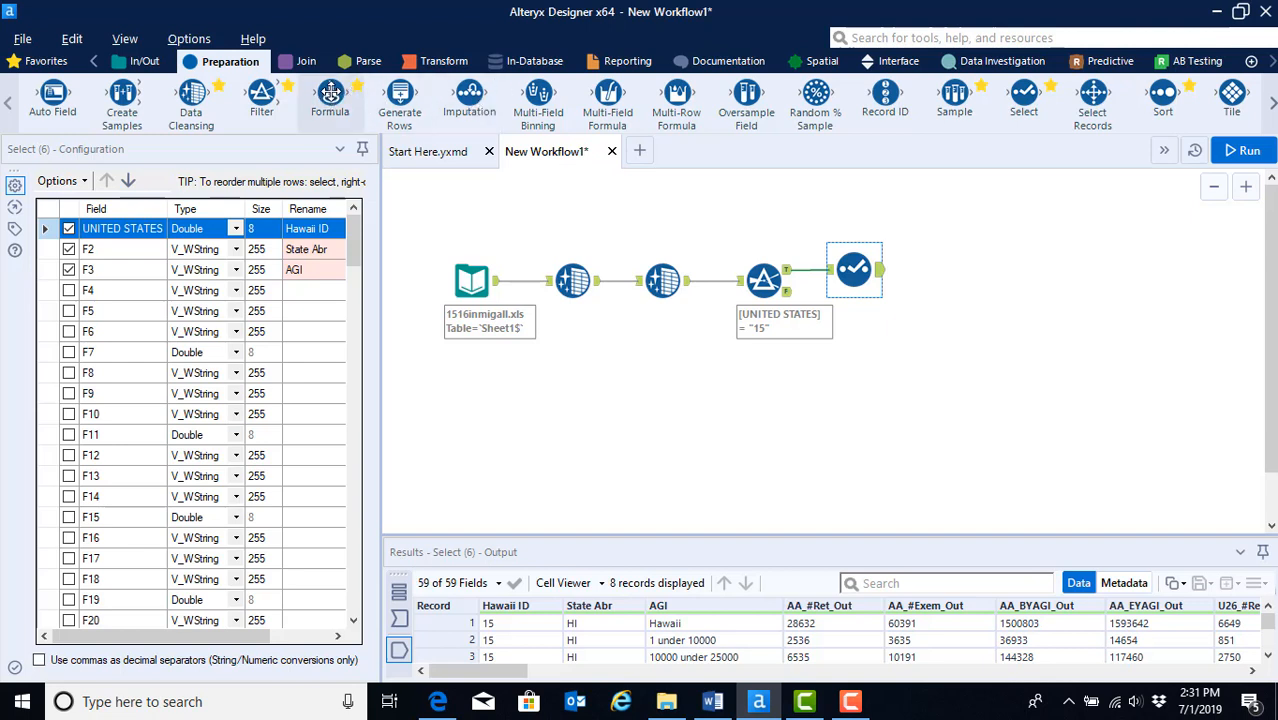
# Add a Formula tool after the Select tool and shrink the Alteryx window to work beside the Word field list.
pyautogui.moveTo(331, 93); pyautogui.dragTo(956, 268)
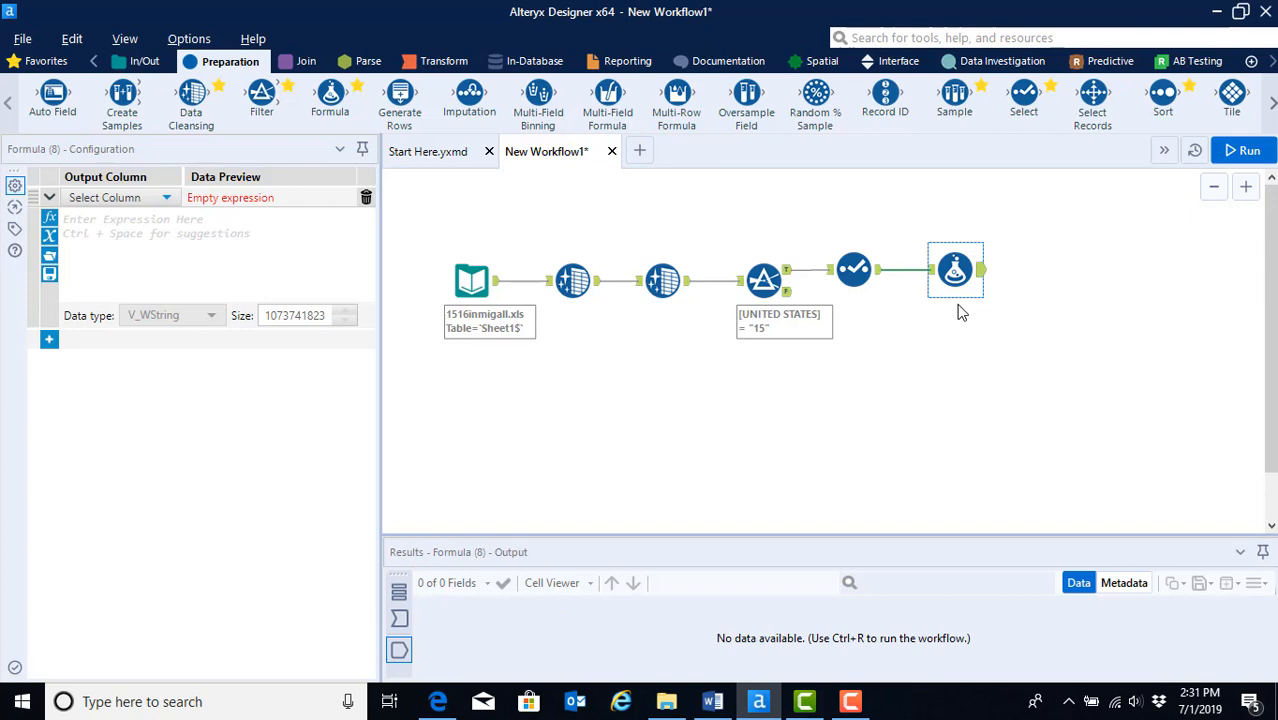
pyautogui.click(1240, 12)
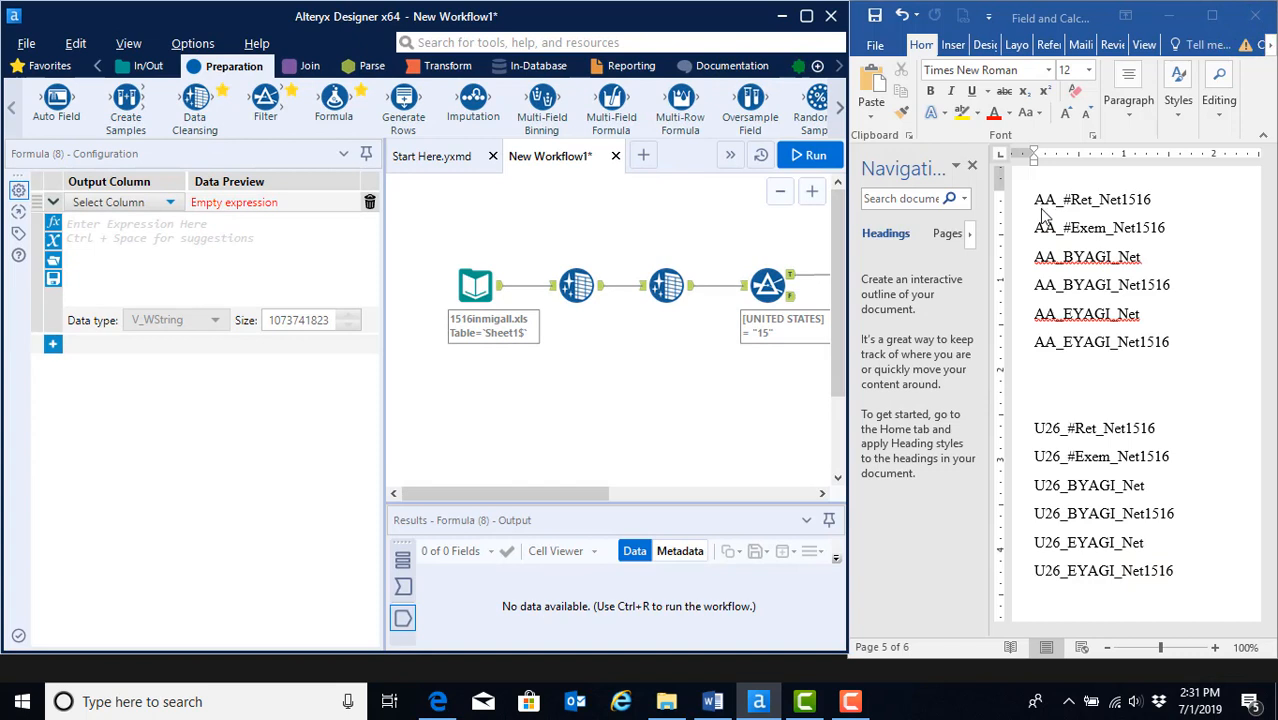
pyautogui.click(484, 492)
pyautogui.moveTo(489, 496); pyautogui.dragTo(605, 512)
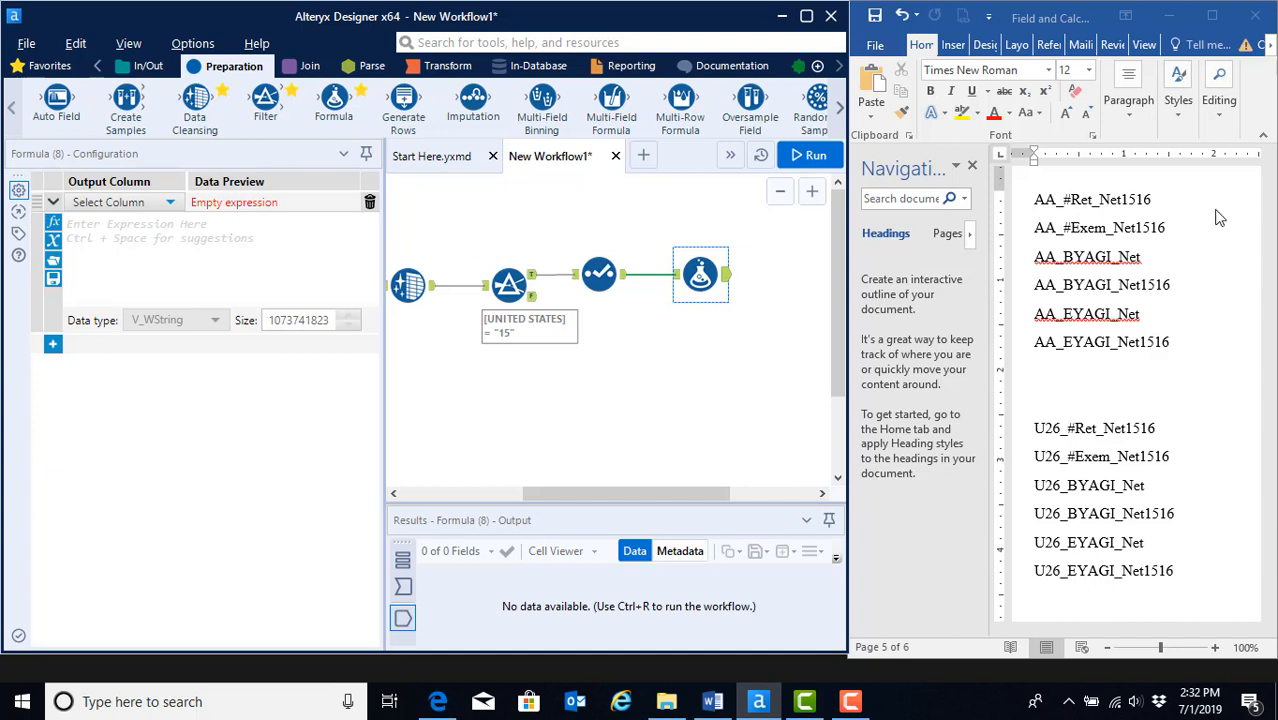
# Copy AA_#Ret_Net1516 from the Word list and use it to name a new output column in the Formula tool.
pyautogui.click(1148, 200)
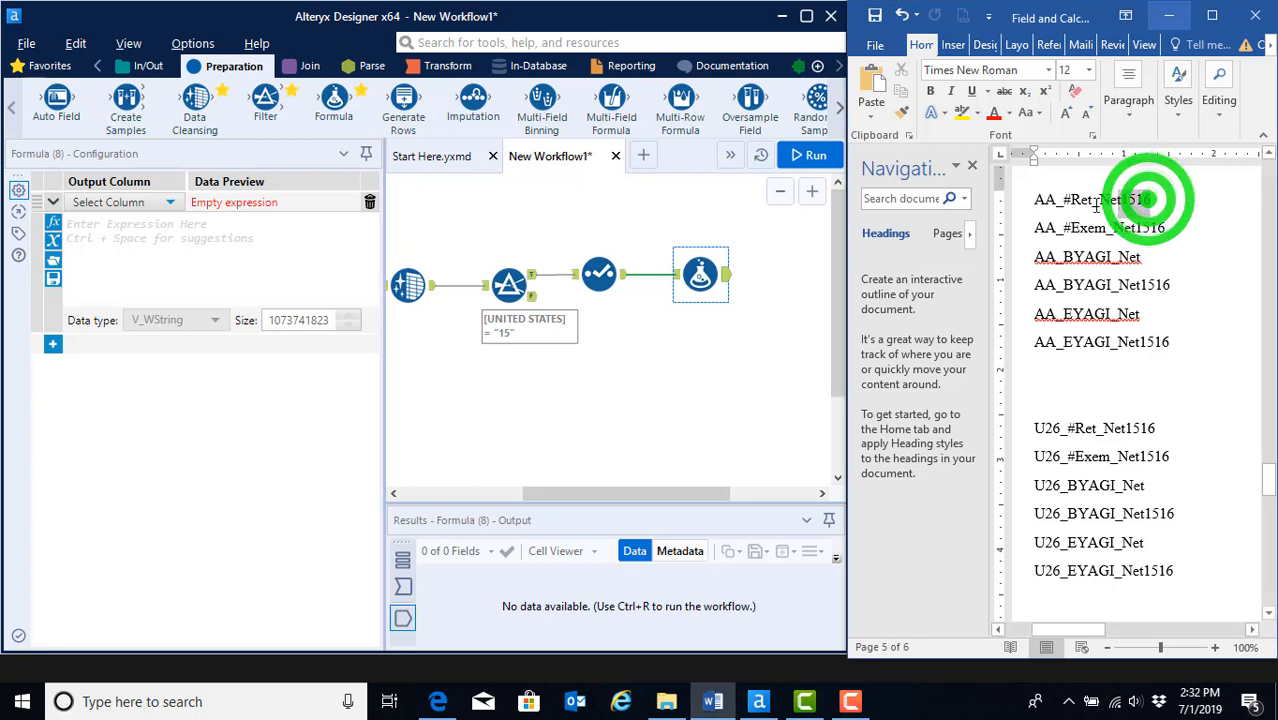
pyautogui.moveTo(1148, 200); pyautogui.dragTo(1040, 201)
pyautogui.hotkey('ctrl', 'c')
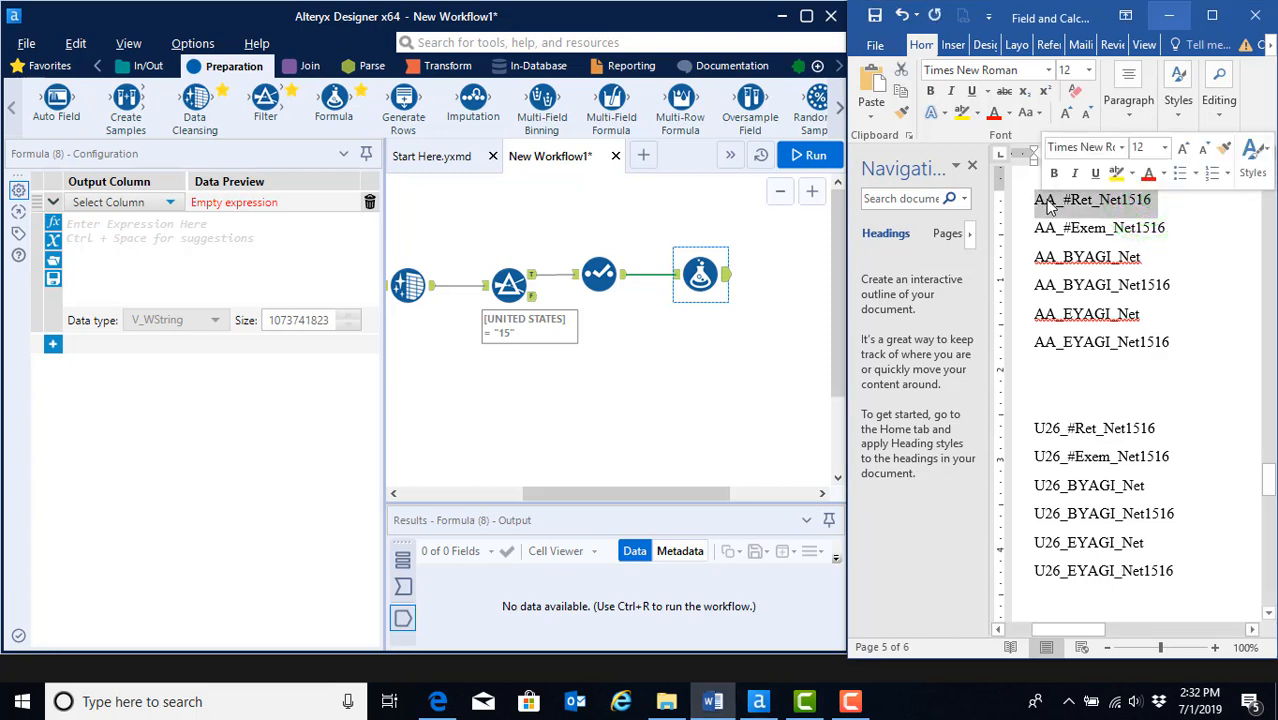
pyautogui.click(173, 202)
pyautogui.click(128, 222)
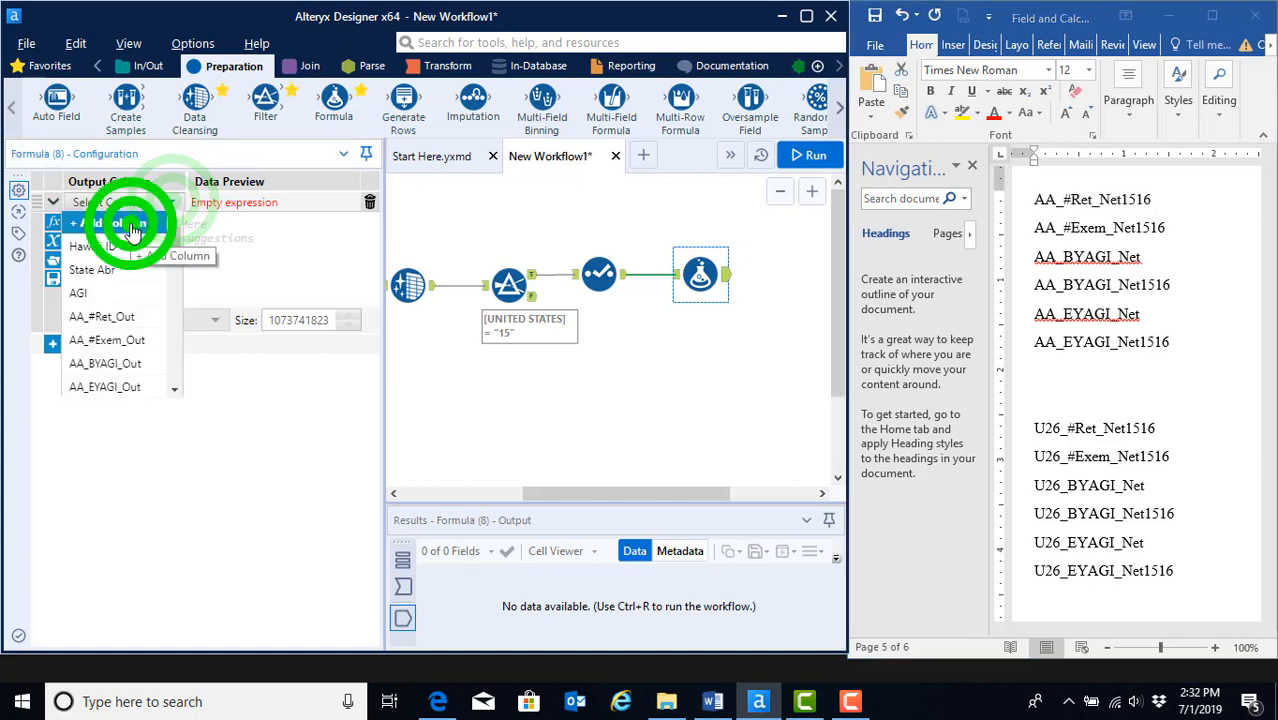
pyautogui.hotkey('ctrl', 'v')
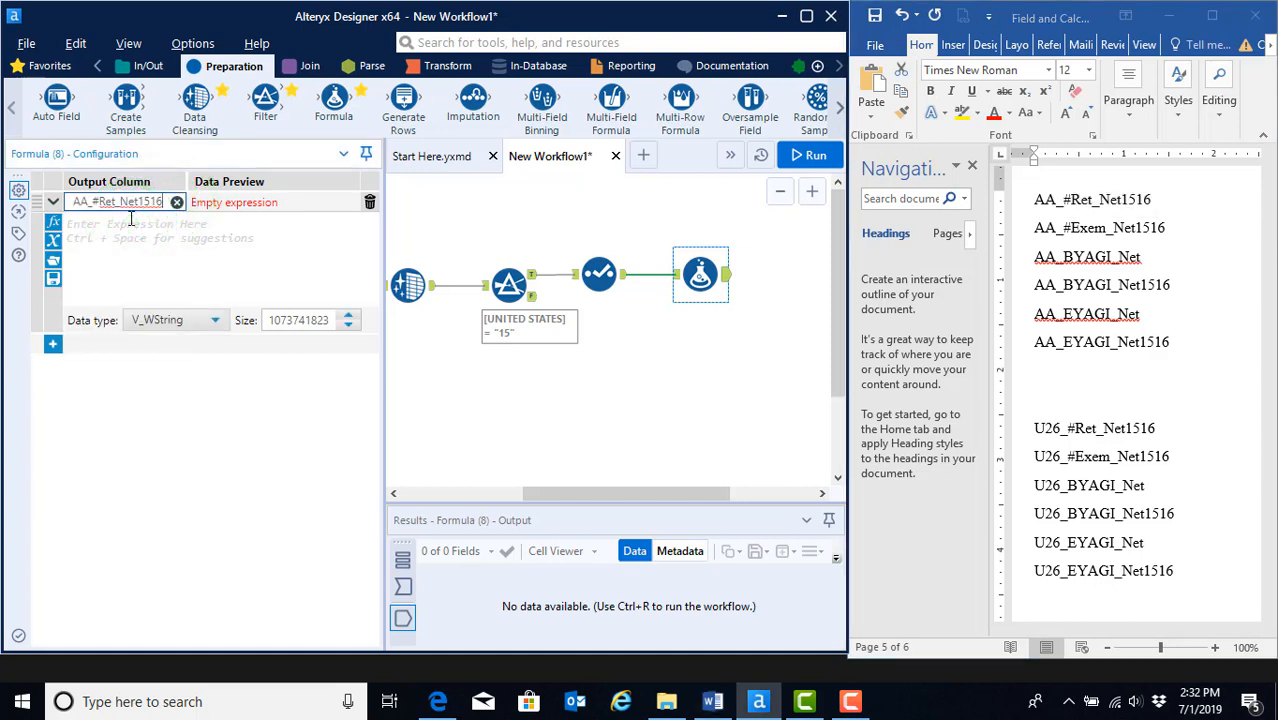
pyautogui.click(108, 226)
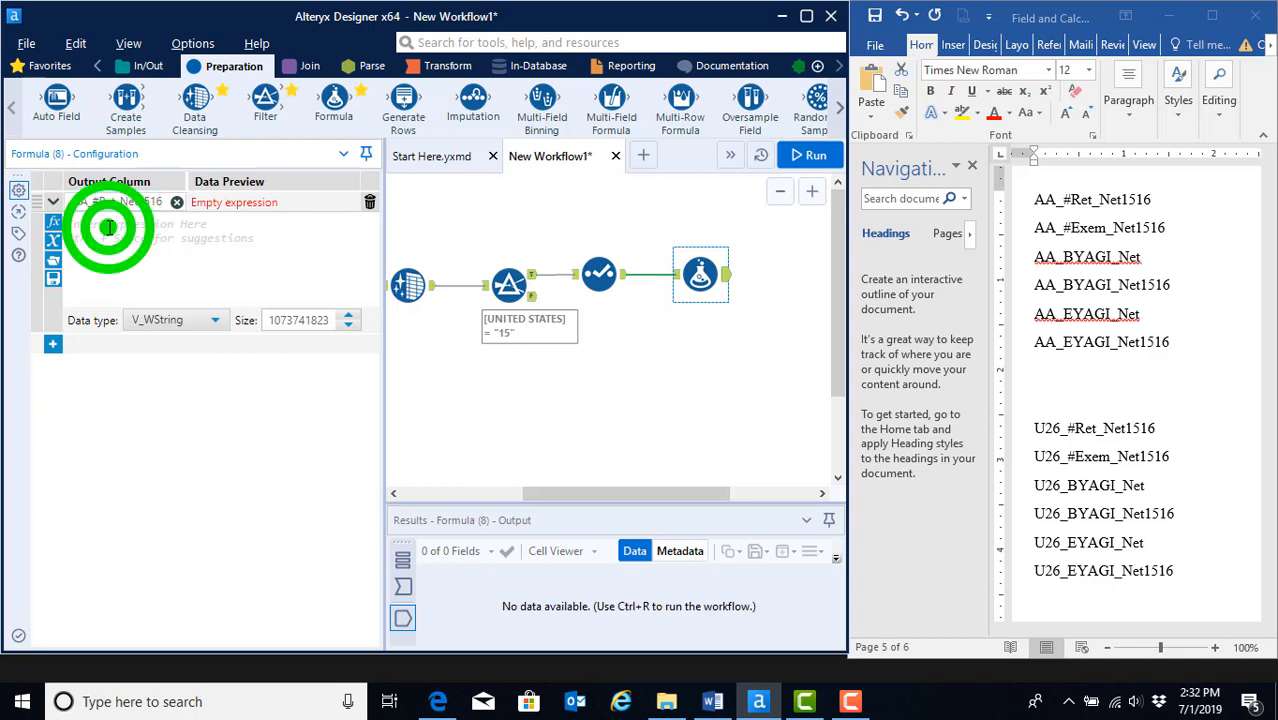
pyautogui.click(55, 243)
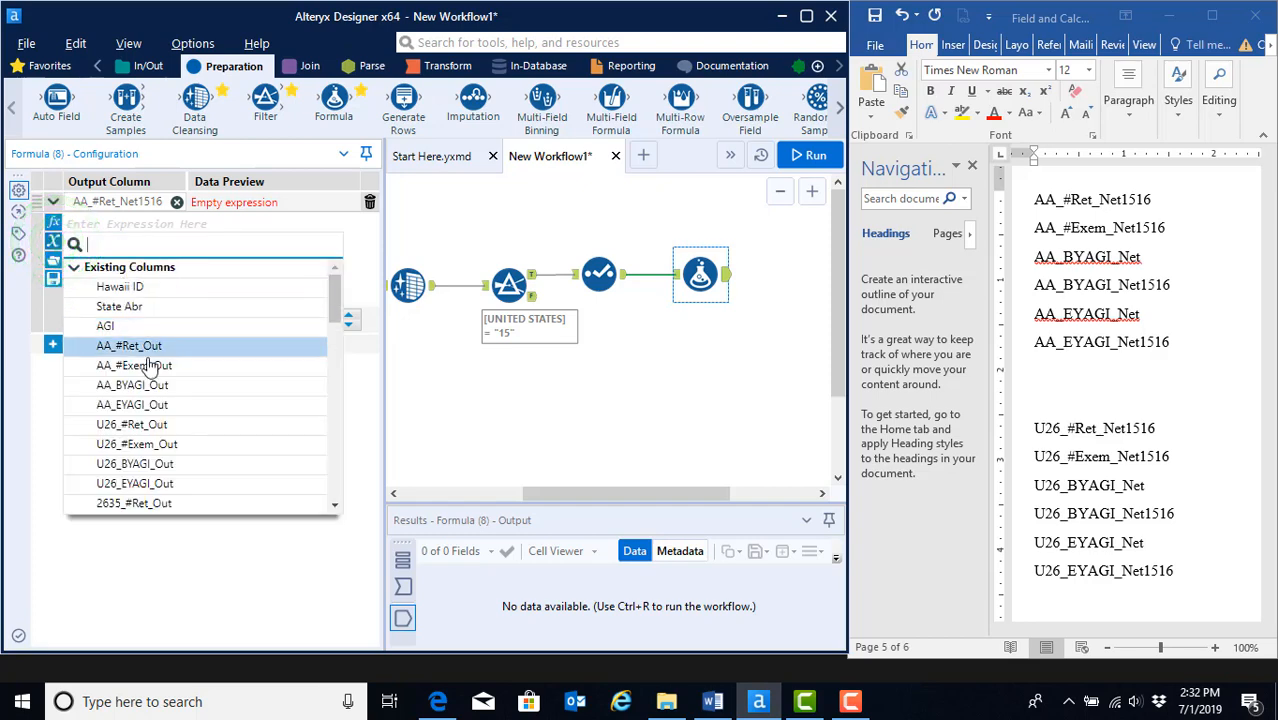
pyautogui.scroll(-9, 143, 425)
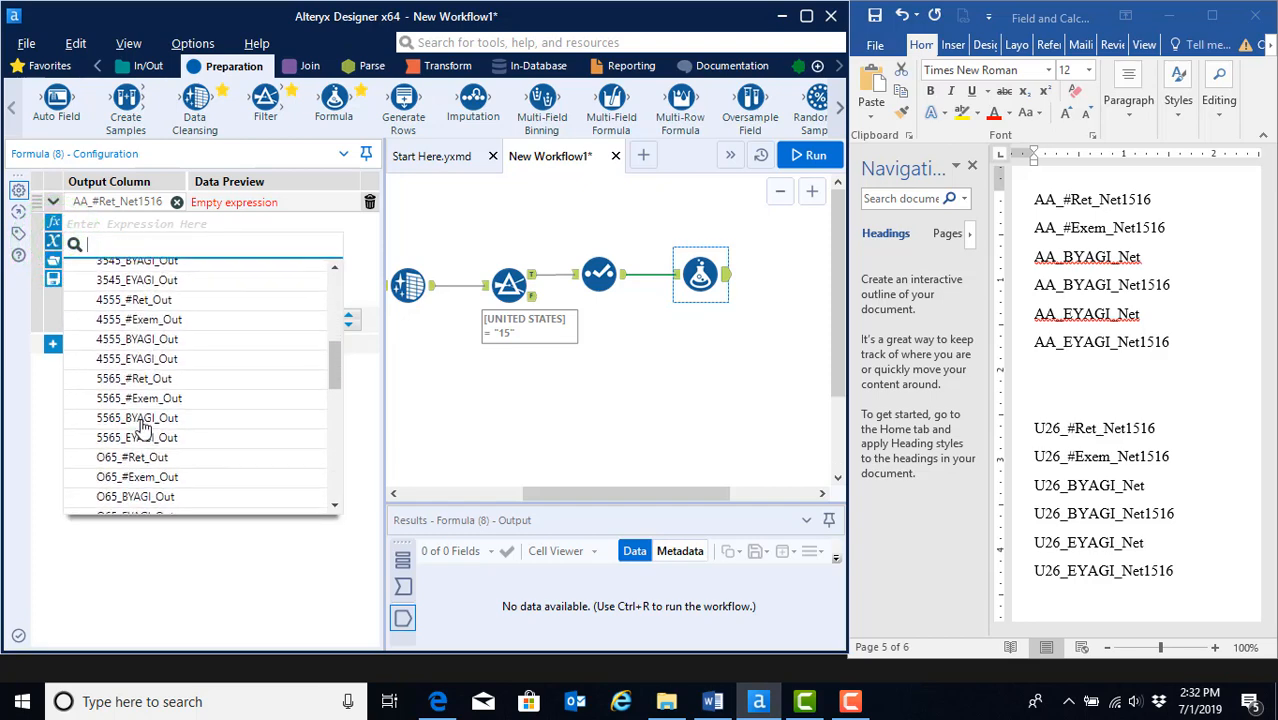
pyautogui.scroll(12, 143, 425)
pyautogui.scroll(-4, 143, 425)
pyautogui.scroll(4, 143, 425)
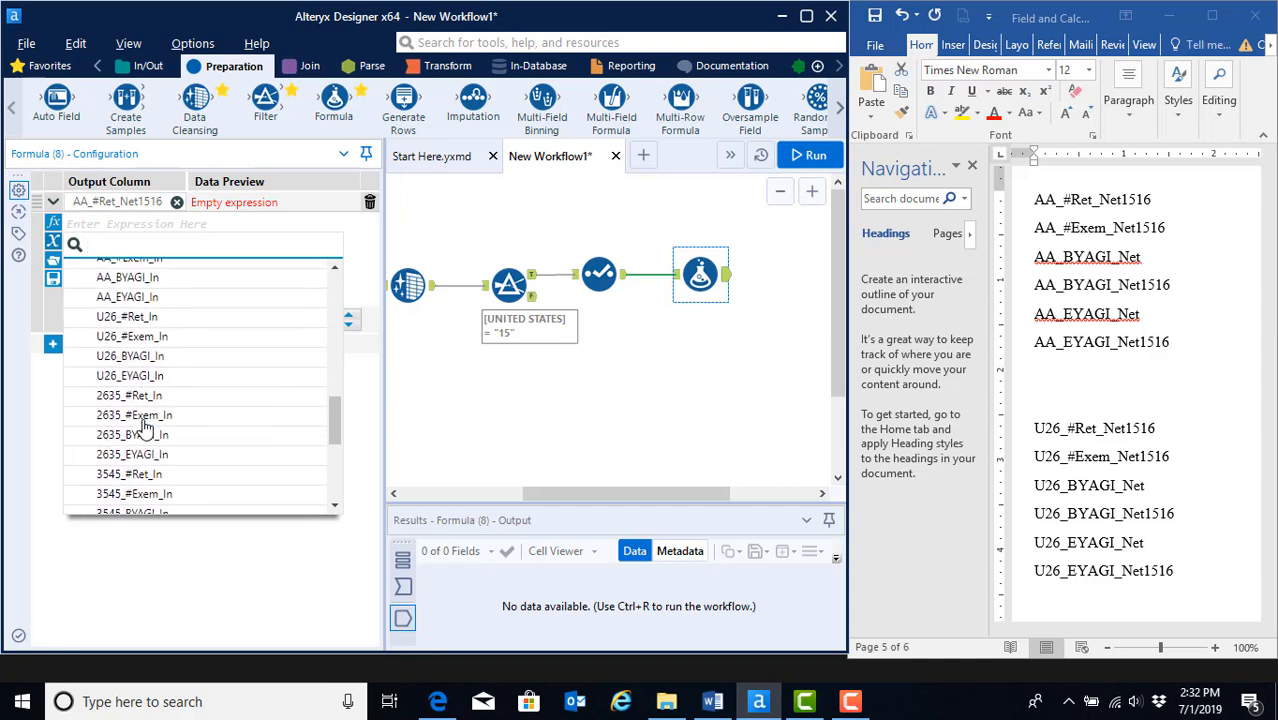
# Enter the expression [AA_#Ret_In]-[AA_#Ret_Out] for the AA_#Ret_Net1516 column.
pyautogui.click(119, 225)
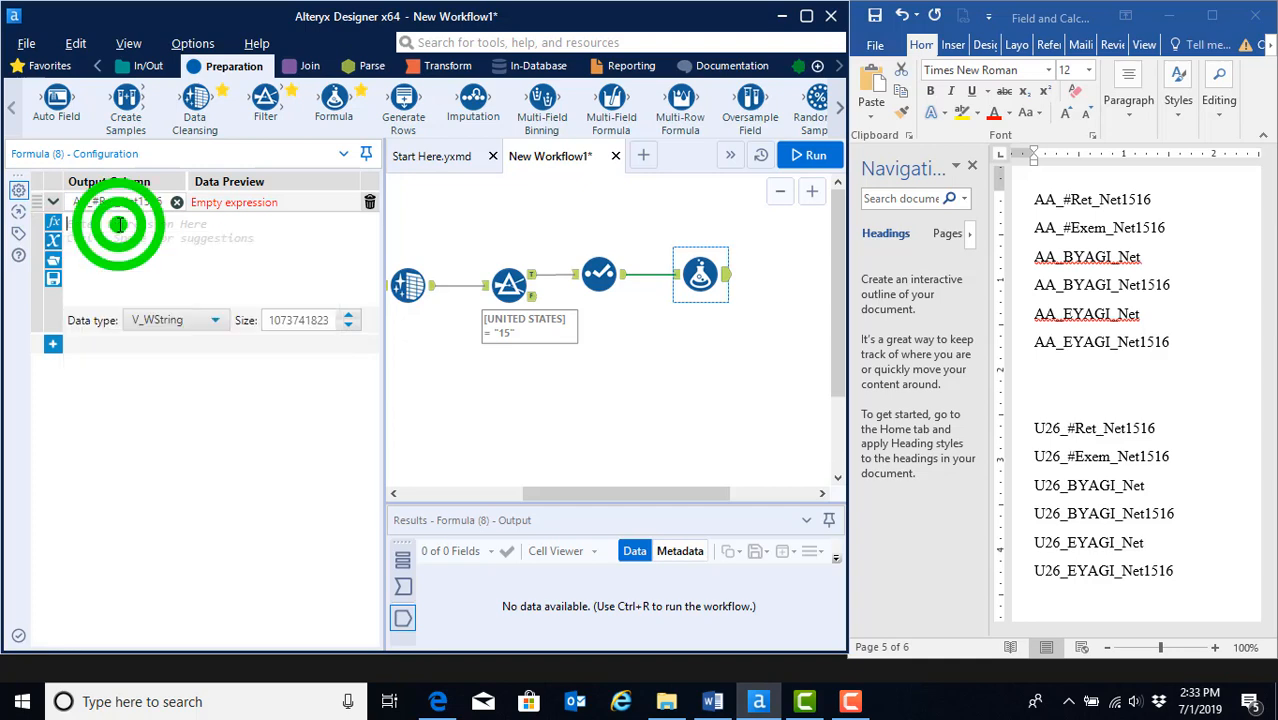
pyautogui.write('aa')
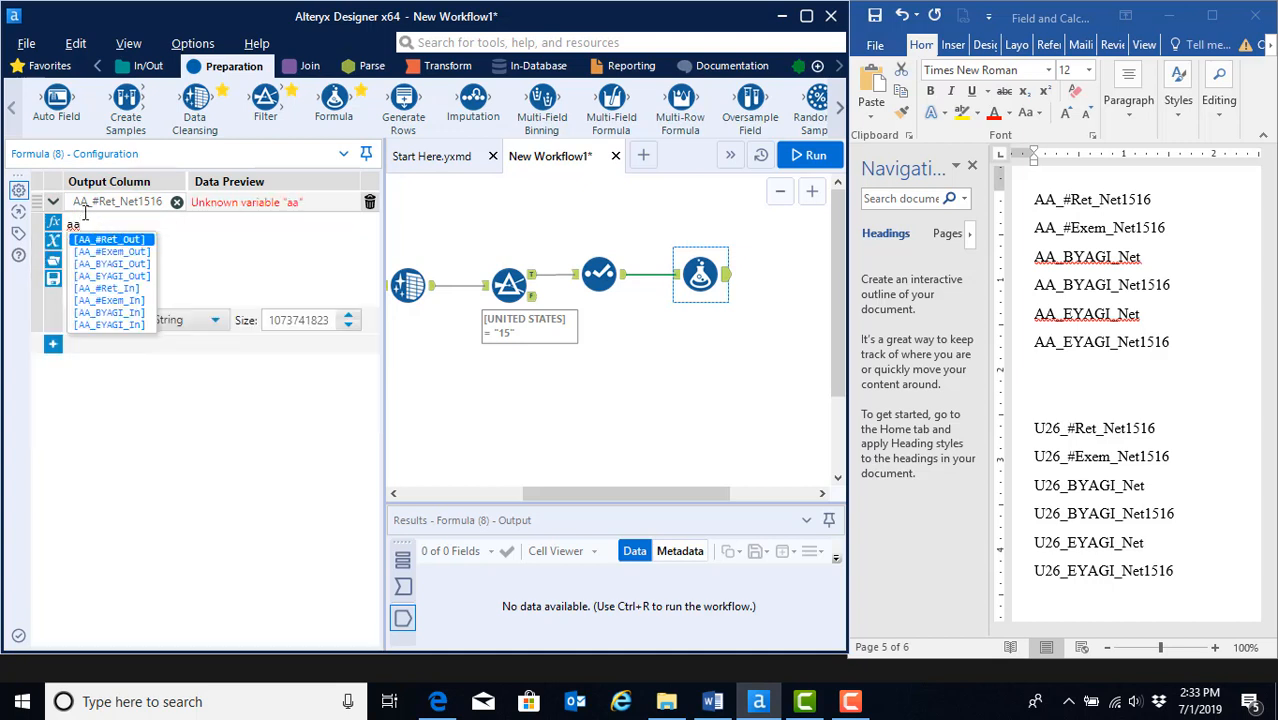
pyautogui.click(111, 289)
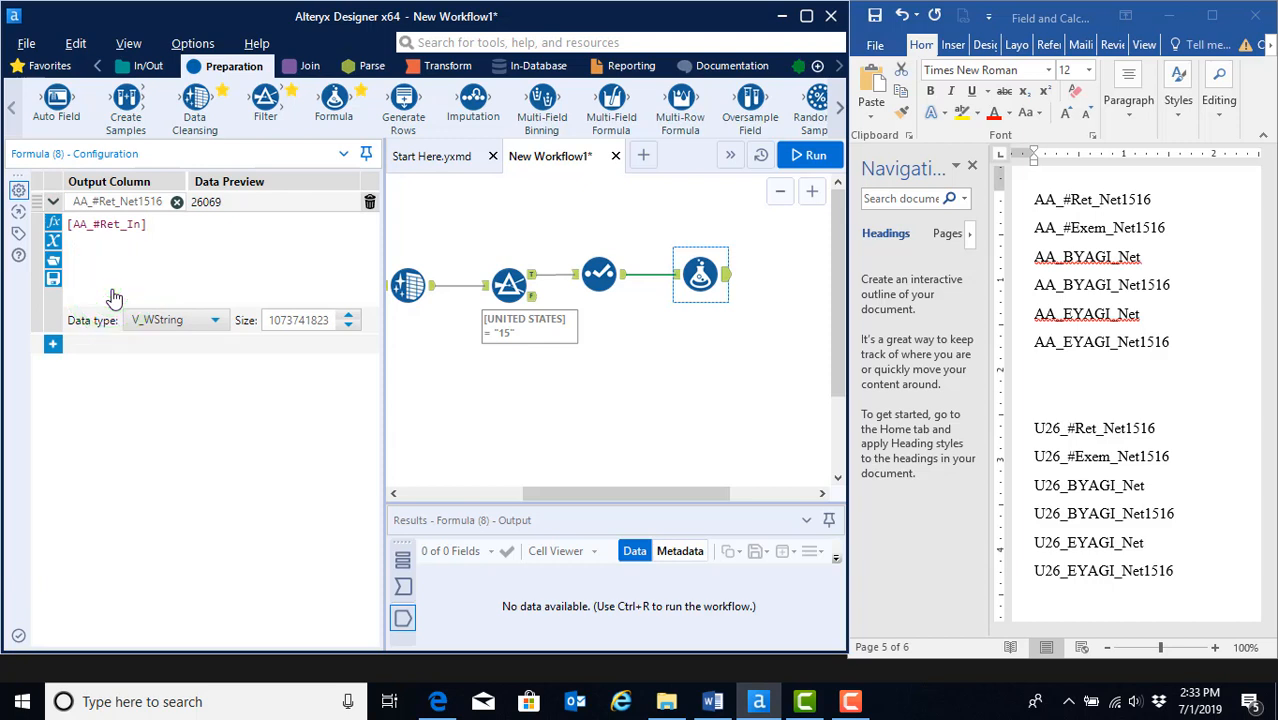
pyautogui.write('-')
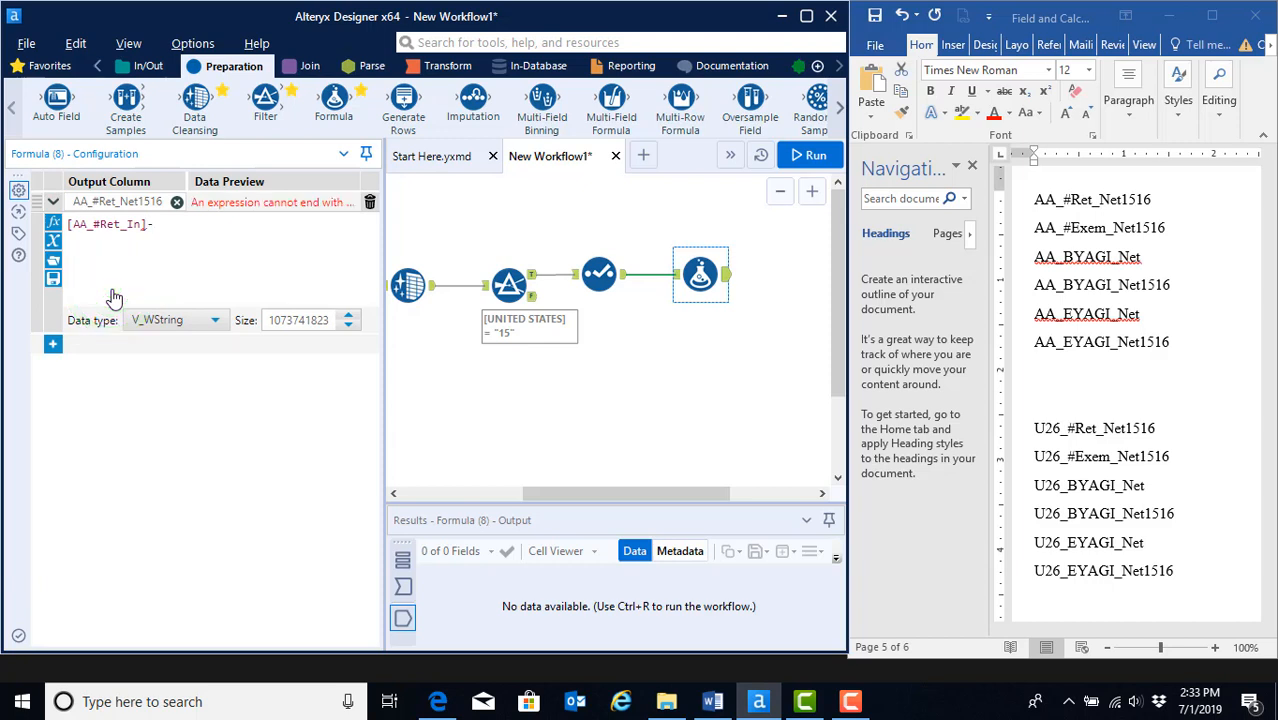
pyautogui.write('aa')
pyautogui.click(193, 240)
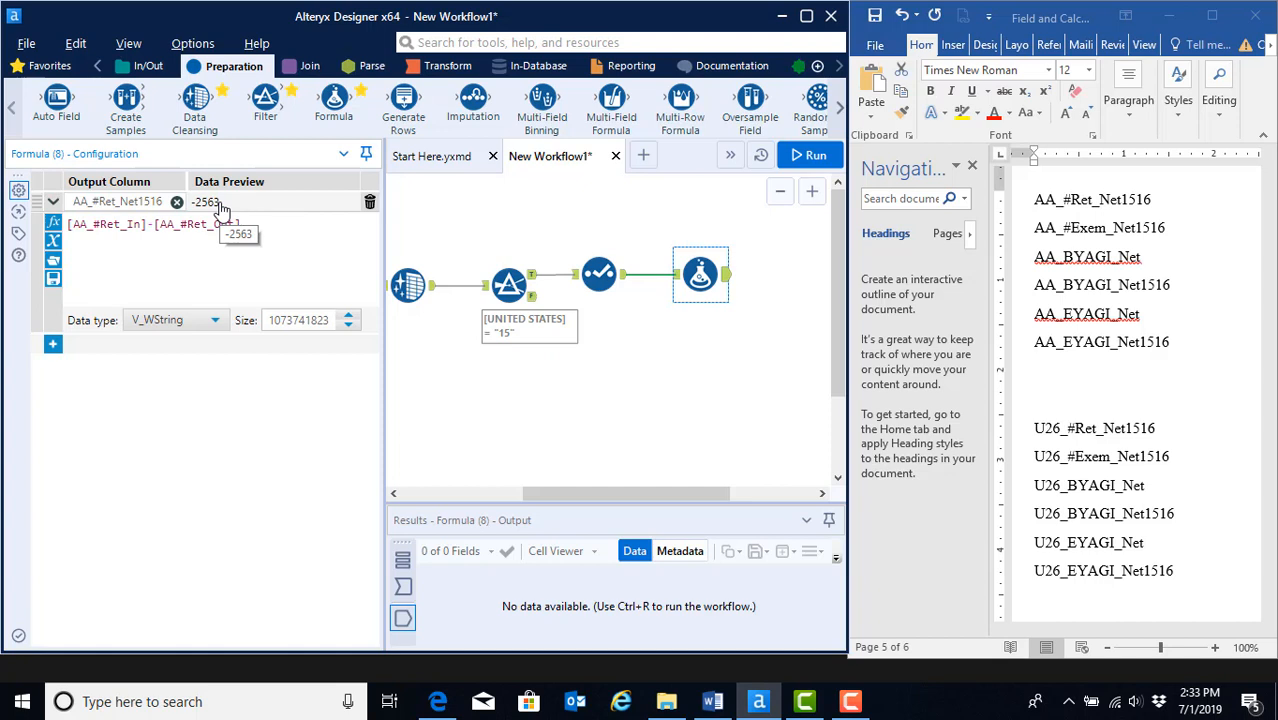
# Set the data type of the AA_#Ret_Net1516 column to Double.
pyautogui.click(215, 320)
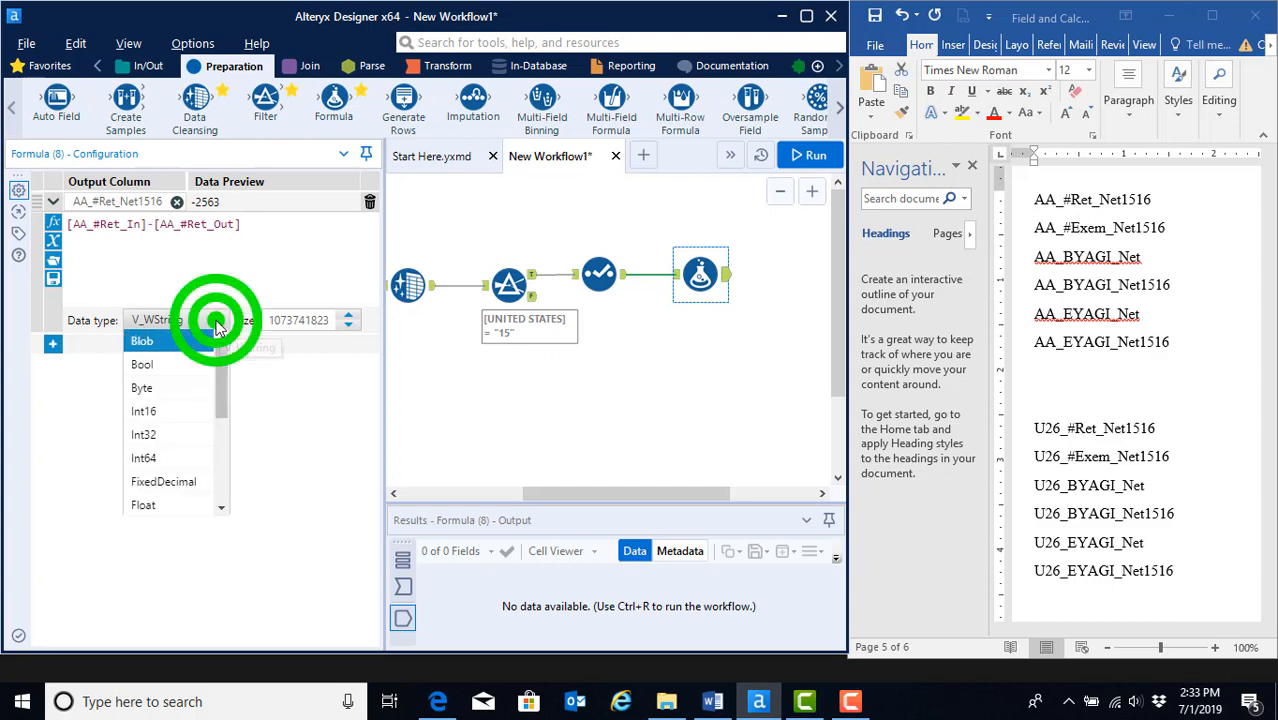
pyautogui.scroll(-3, 185, 430)
pyautogui.click(175, 352)
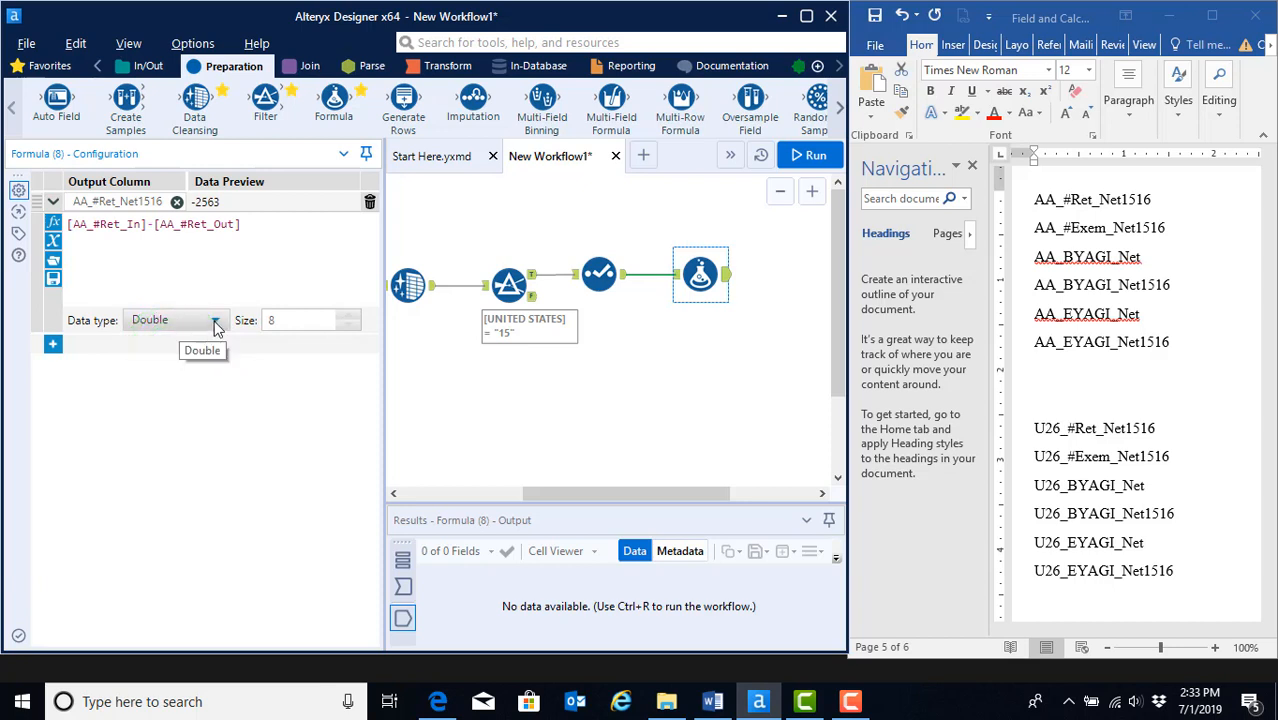
# Add a second formula whose new output column is named AA_#Exem_Net1516, copied from the Word list.
pyautogui.click(52, 344)
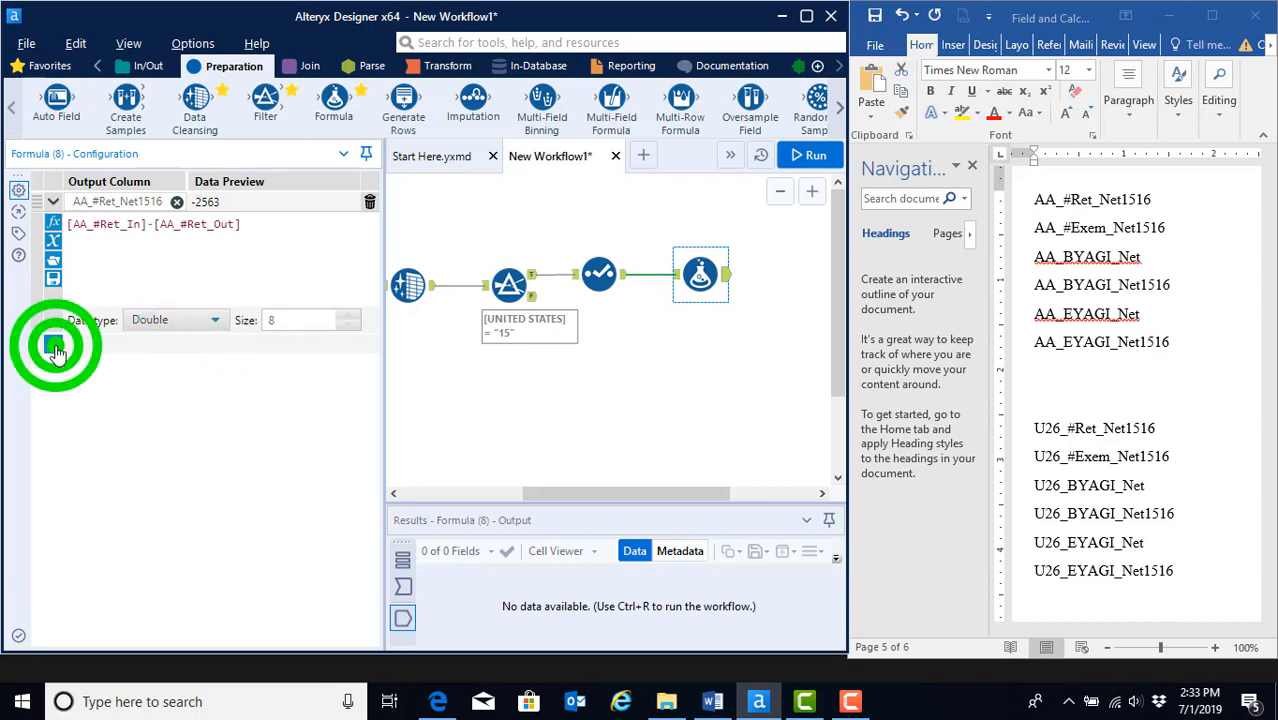
pyautogui.click(112, 345)
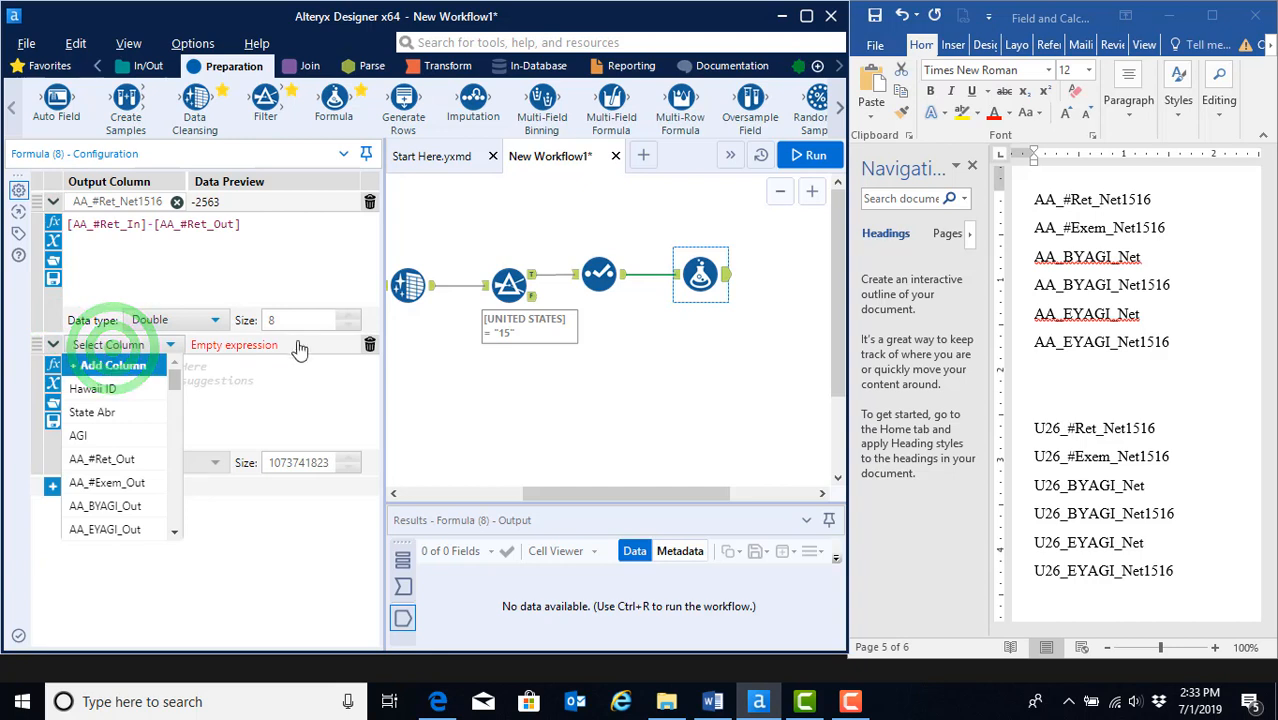
pyautogui.click(1135, 228)
pyautogui.tripleClick(1166, 229)
pyautogui.hotkey('ctrl', 'c')
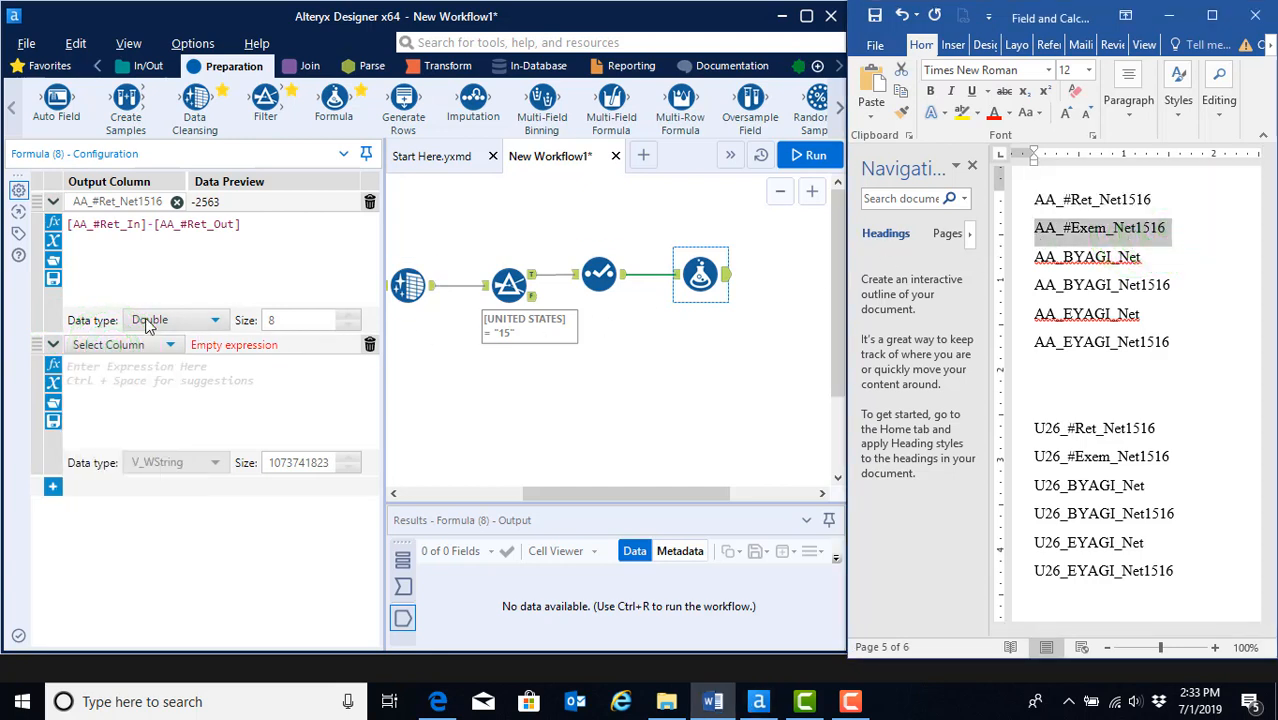
pyautogui.click(148, 345)
pyautogui.click(128, 366)
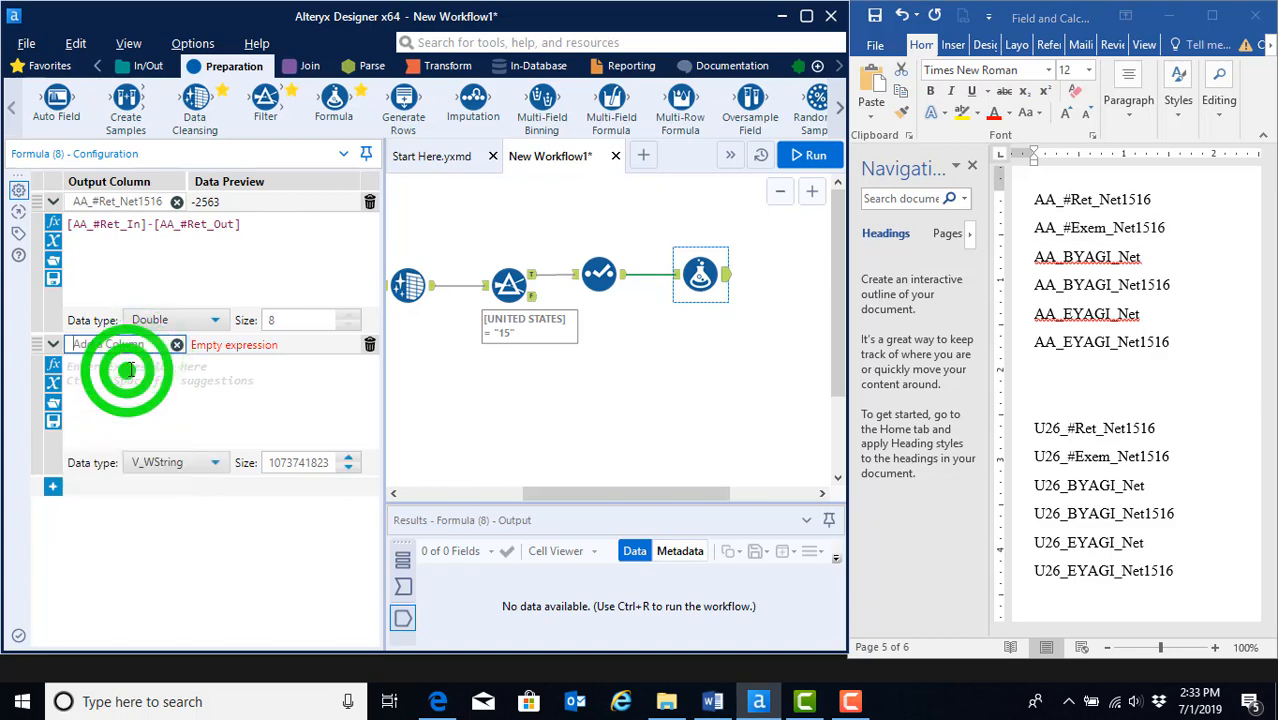
pyautogui.hotkey('ctrl', 'v')
# Enter the expression [AA_#Exem_In]-[AA_#Exem_Out] for the AA_#Exem_Net1516 column.
pyautogui.click(112, 372)
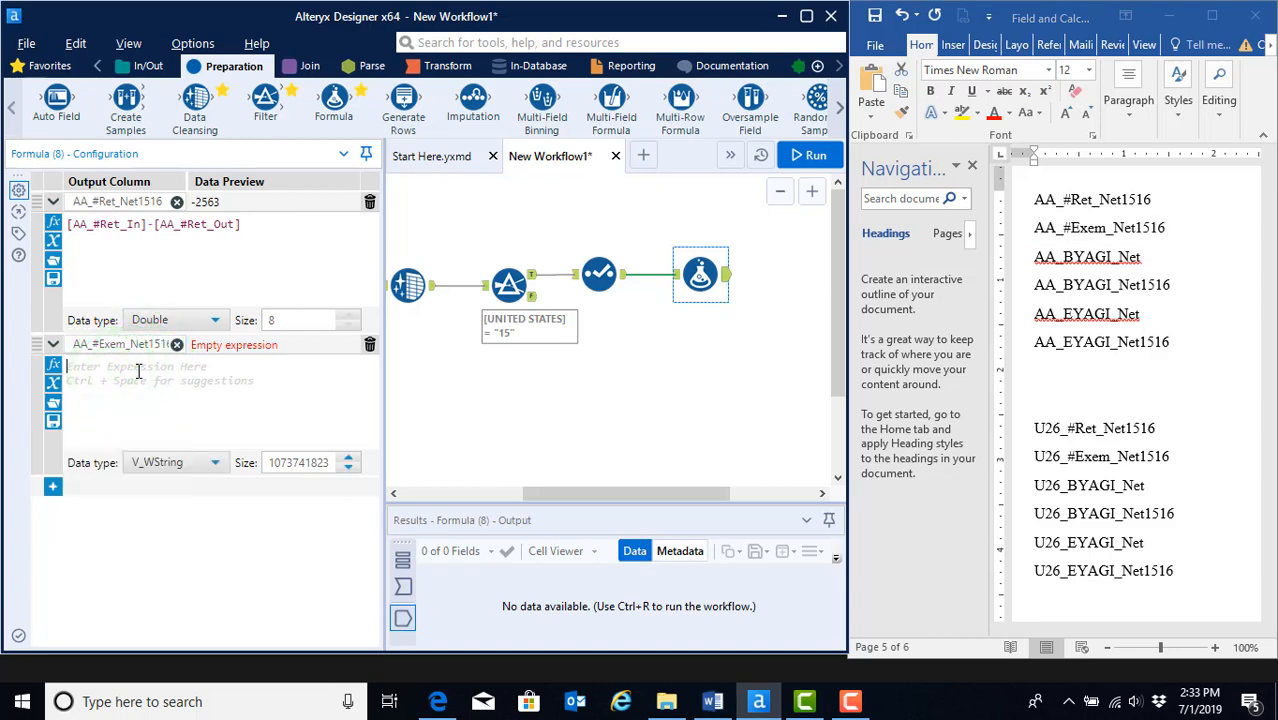
pyautogui.write('aa')
pyautogui.click(134, 443)
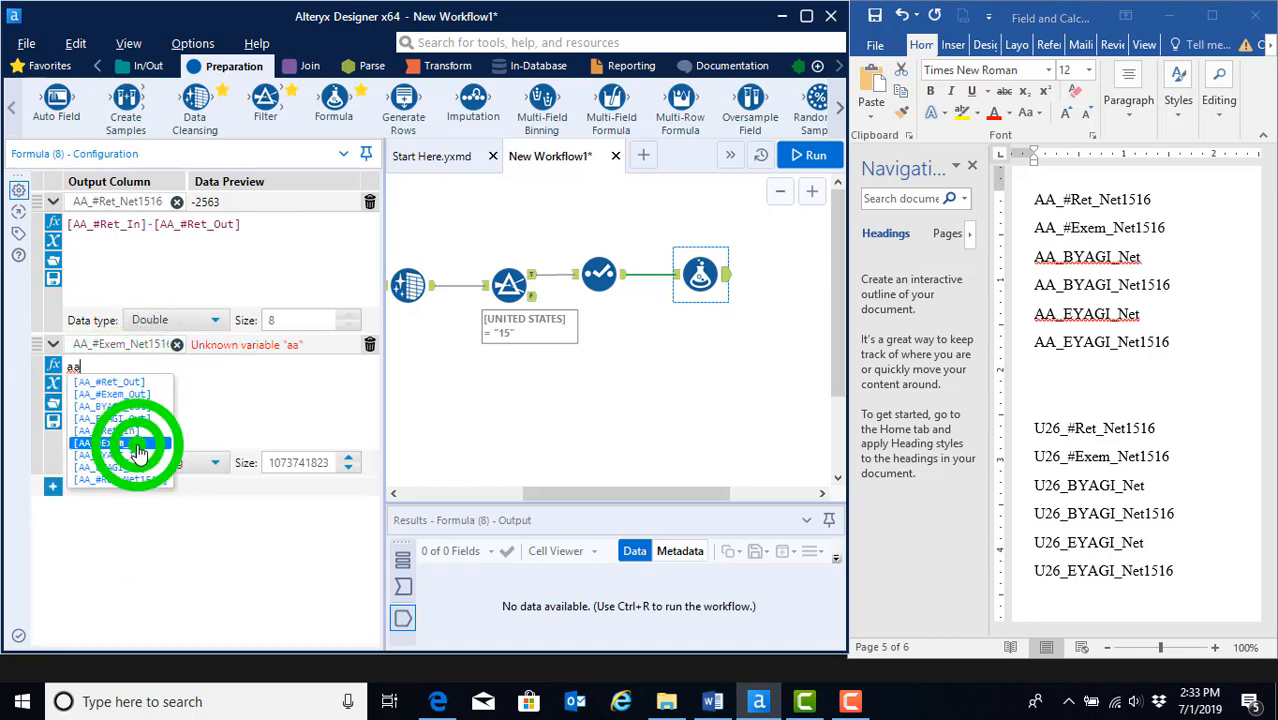
pyautogui.write('-')
pyautogui.write('aa')
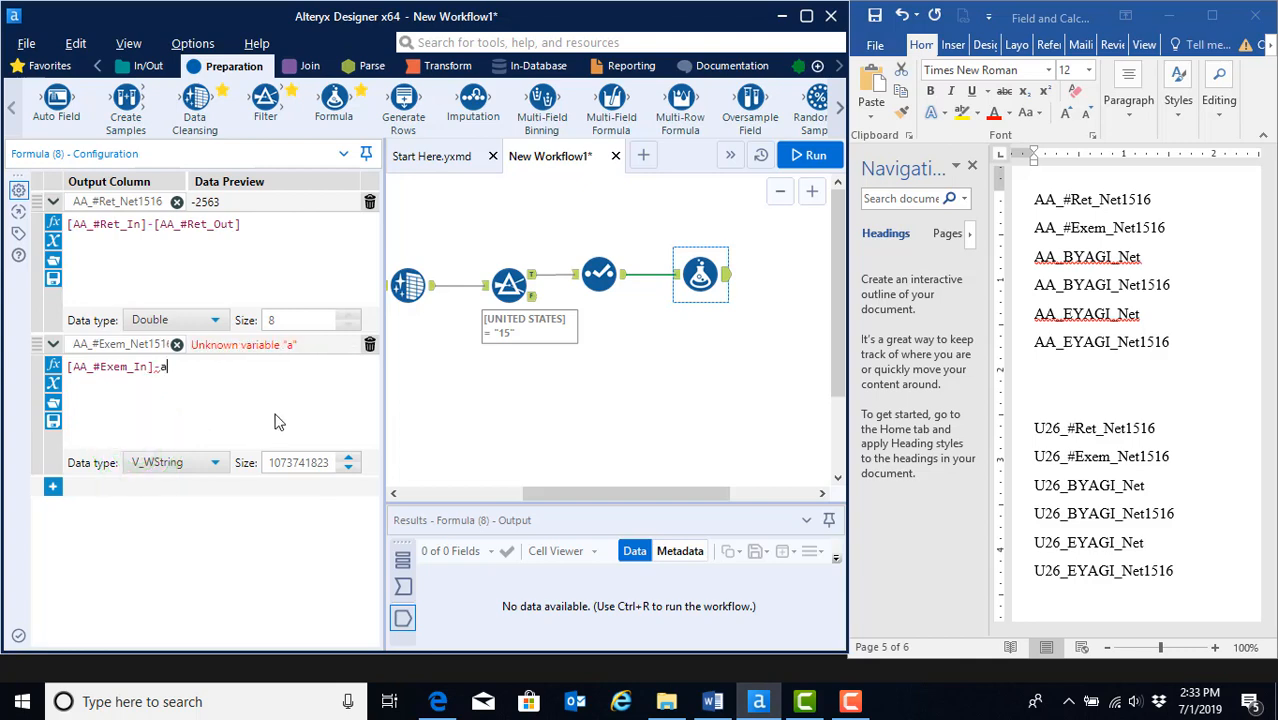
pyautogui.click(224, 396)
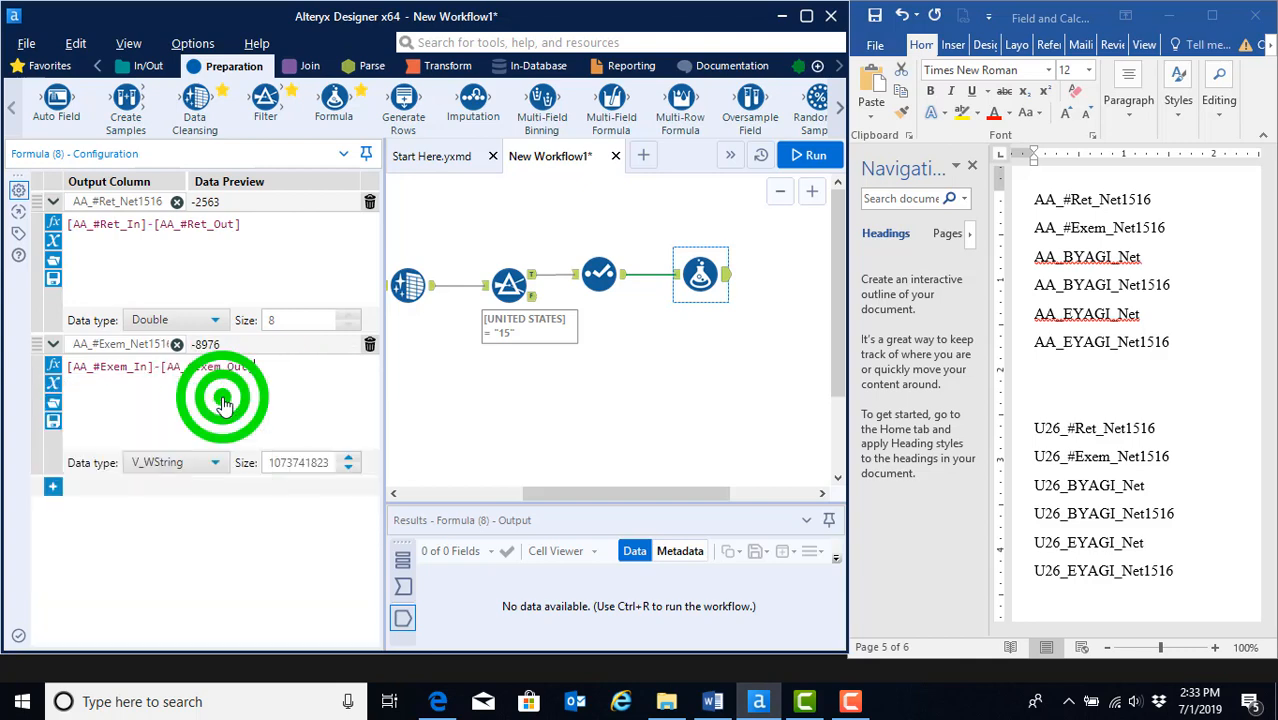
# Set the data type of the AA_#Exem_Net1516 column to Double.
pyautogui.click(219, 468)
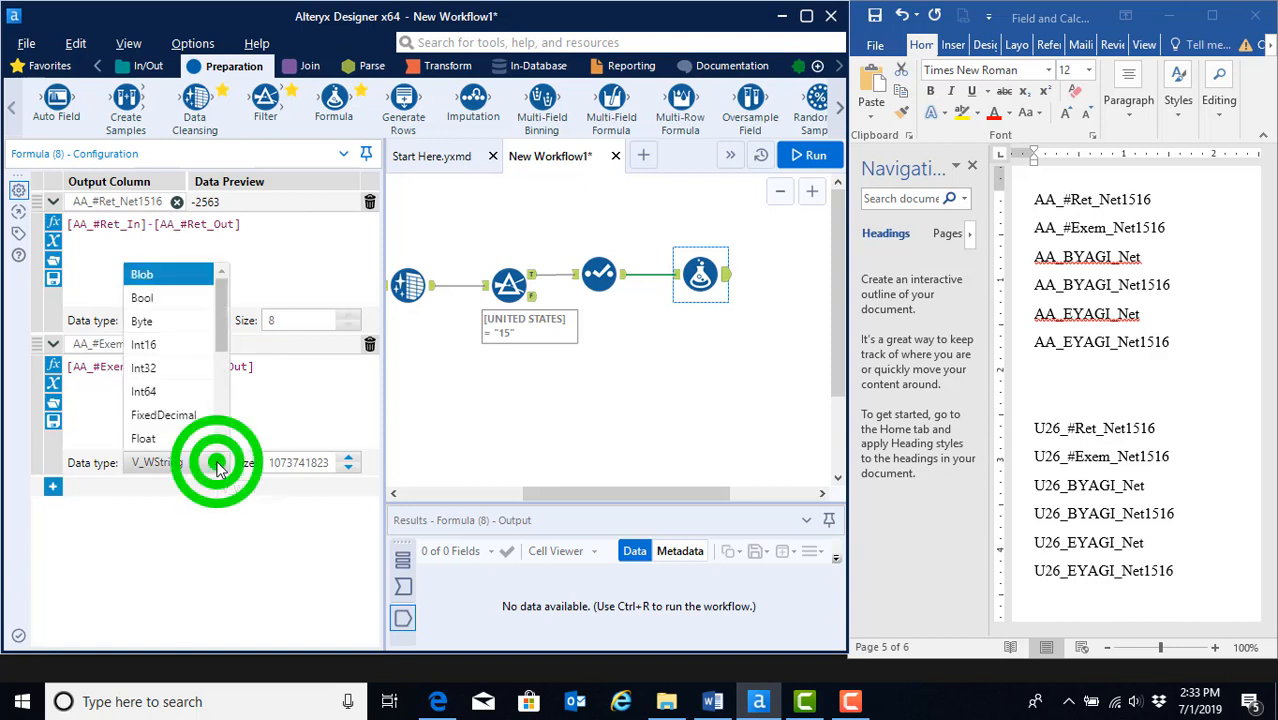
pyautogui.scroll(-3, 165, 380)
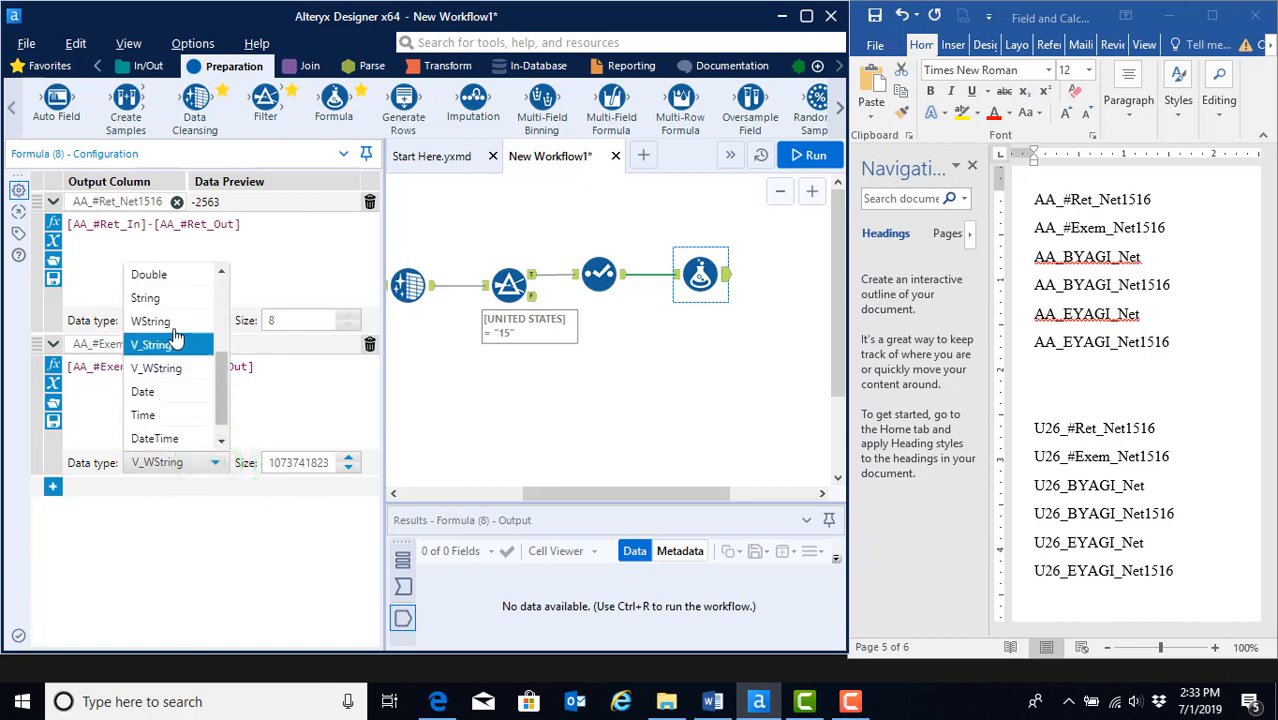
pyautogui.click(160, 274)
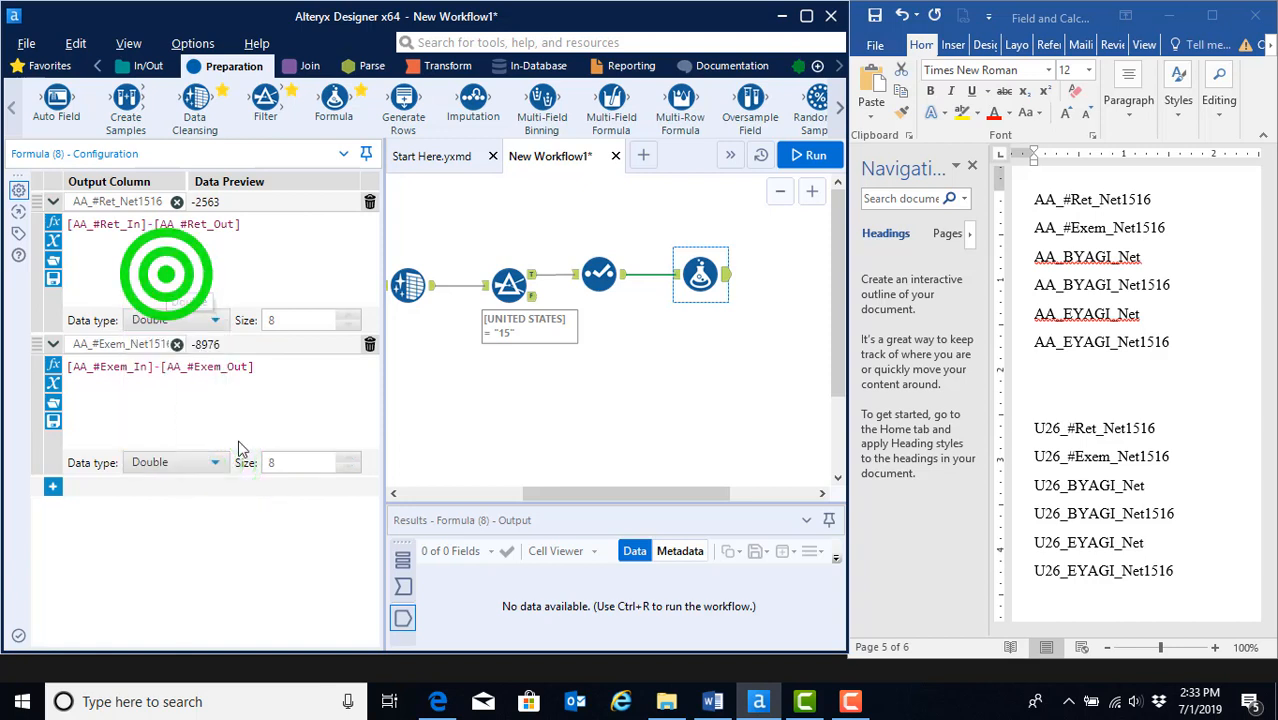
# Add a third formula whose new output column is named AA_BYAGI_Net, copied from the Word list.
pyautogui.click(53, 488)
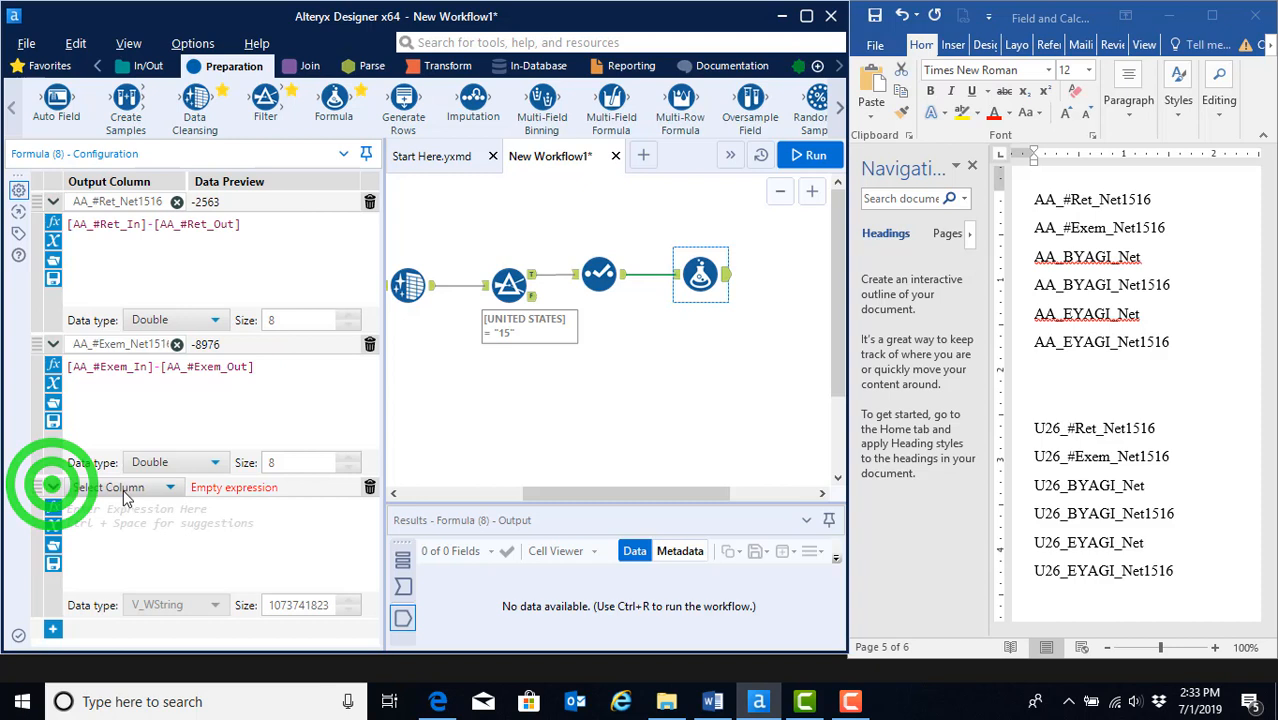
pyautogui.click(1204, 271)
pyautogui.moveTo(1148, 258); pyautogui.dragTo(1037, 257)
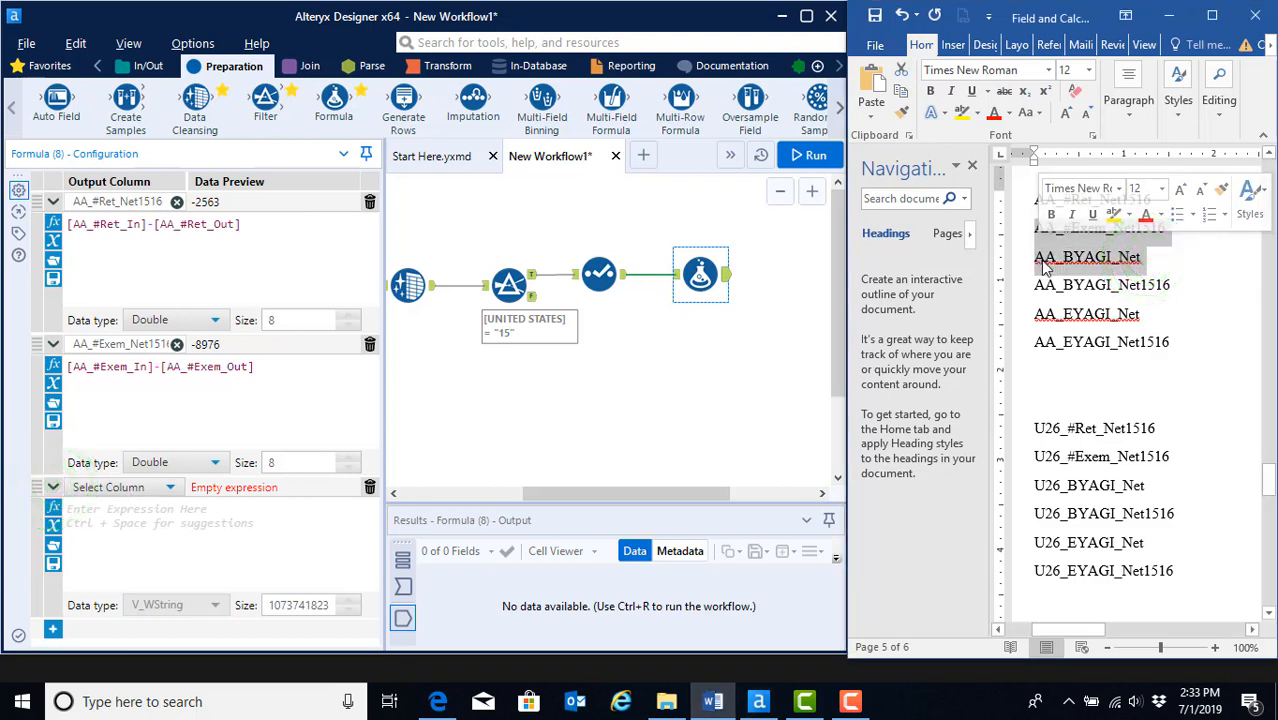
pyautogui.moveTo(1143, 257); pyautogui.dragTo(1047, 255)
pyautogui.hotkey('ctrl', 'c')
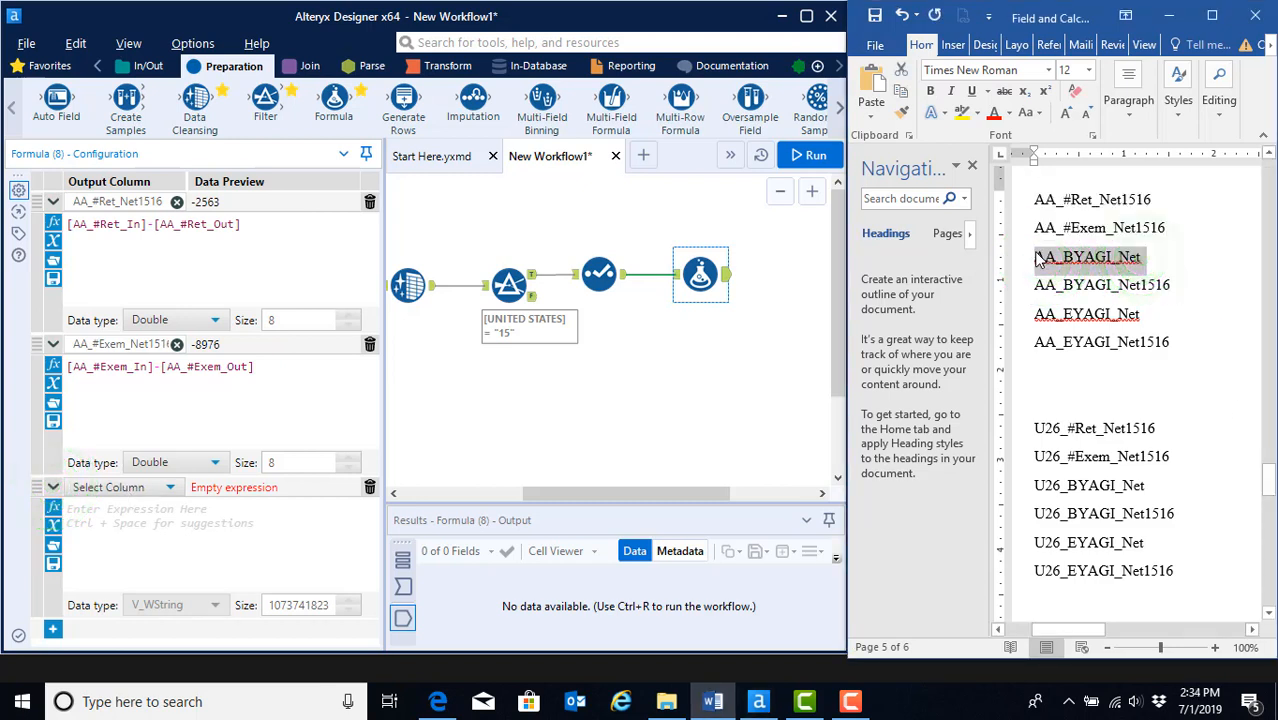
pyautogui.click(165, 487)
pyautogui.click(117, 513)
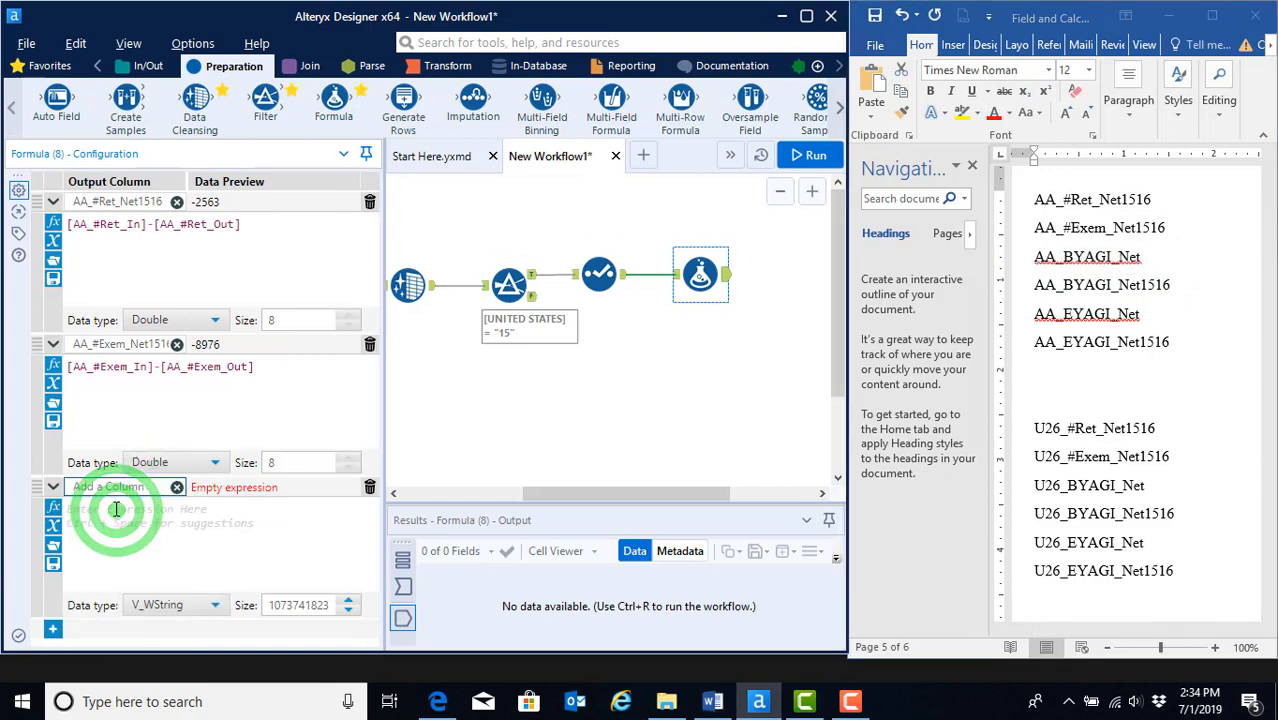
pyautogui.hotkey('ctrl', 'v')
# Enter the expression [AA_BYAGI_In]-[AA_BYAGI_Out] for the AA_BYAGI_Net column.
pyautogui.click(113, 519)
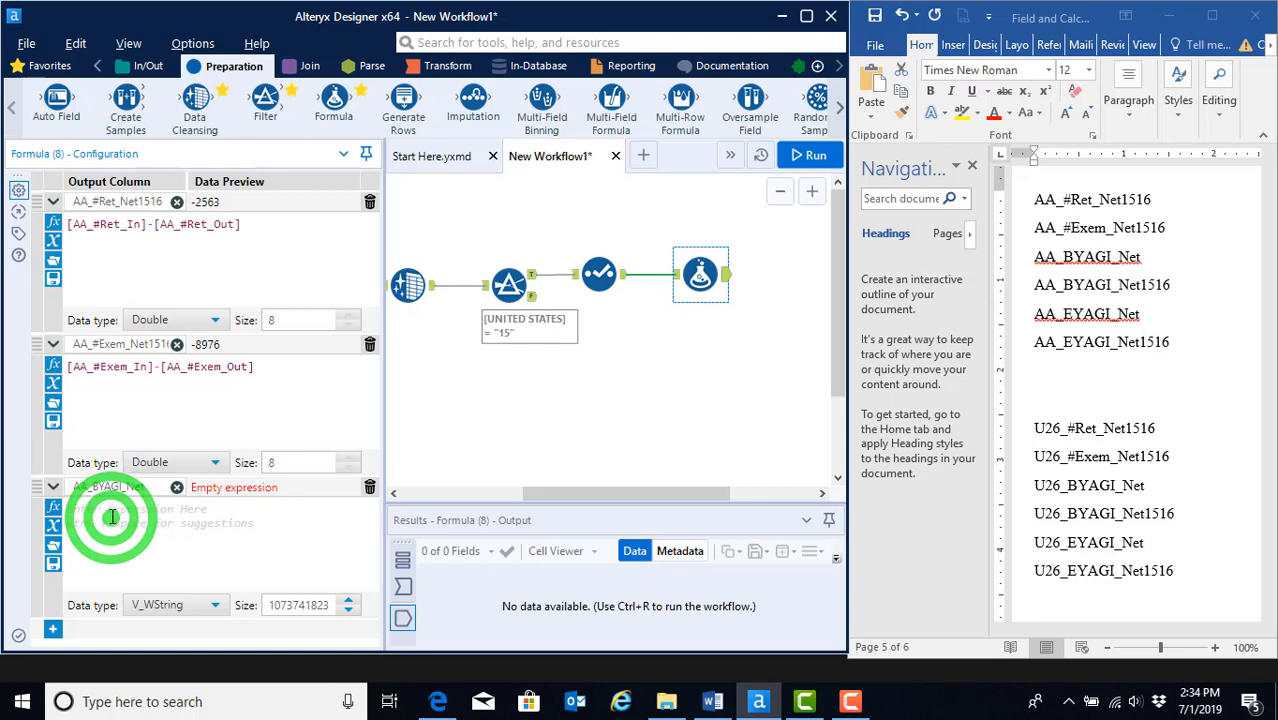
pyautogui.write('aa')
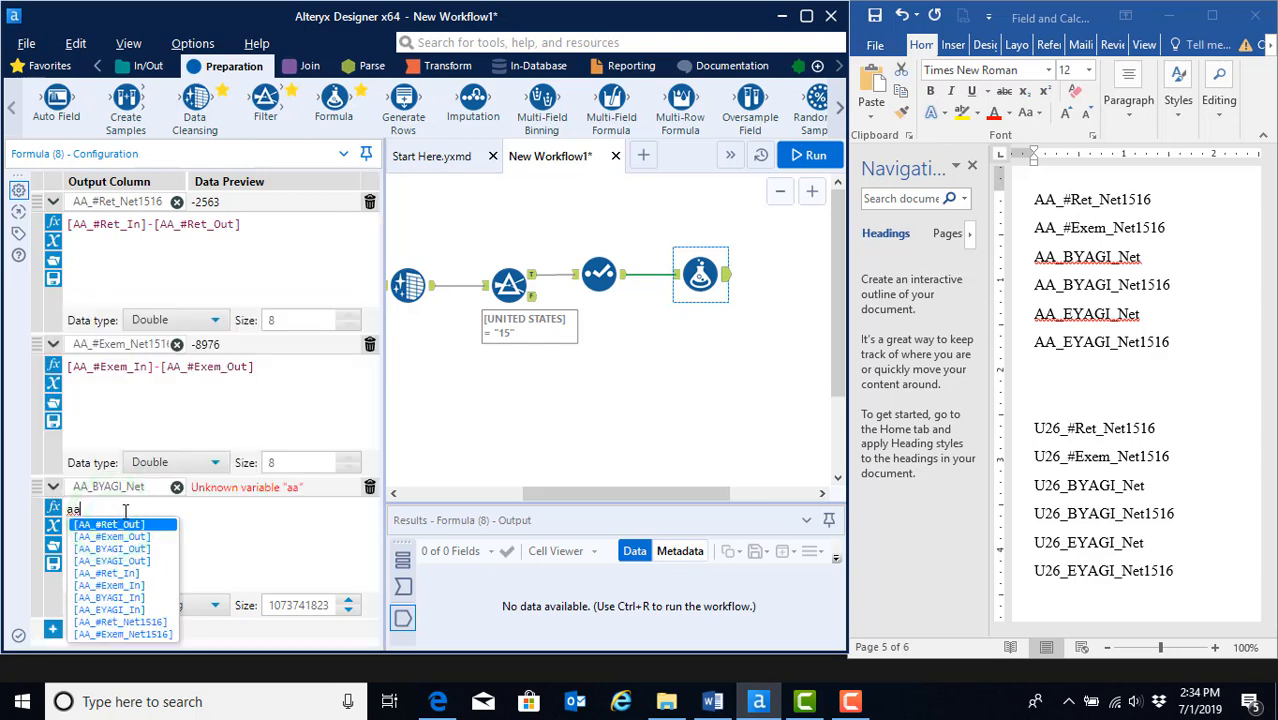
pyautogui.click(137, 597)
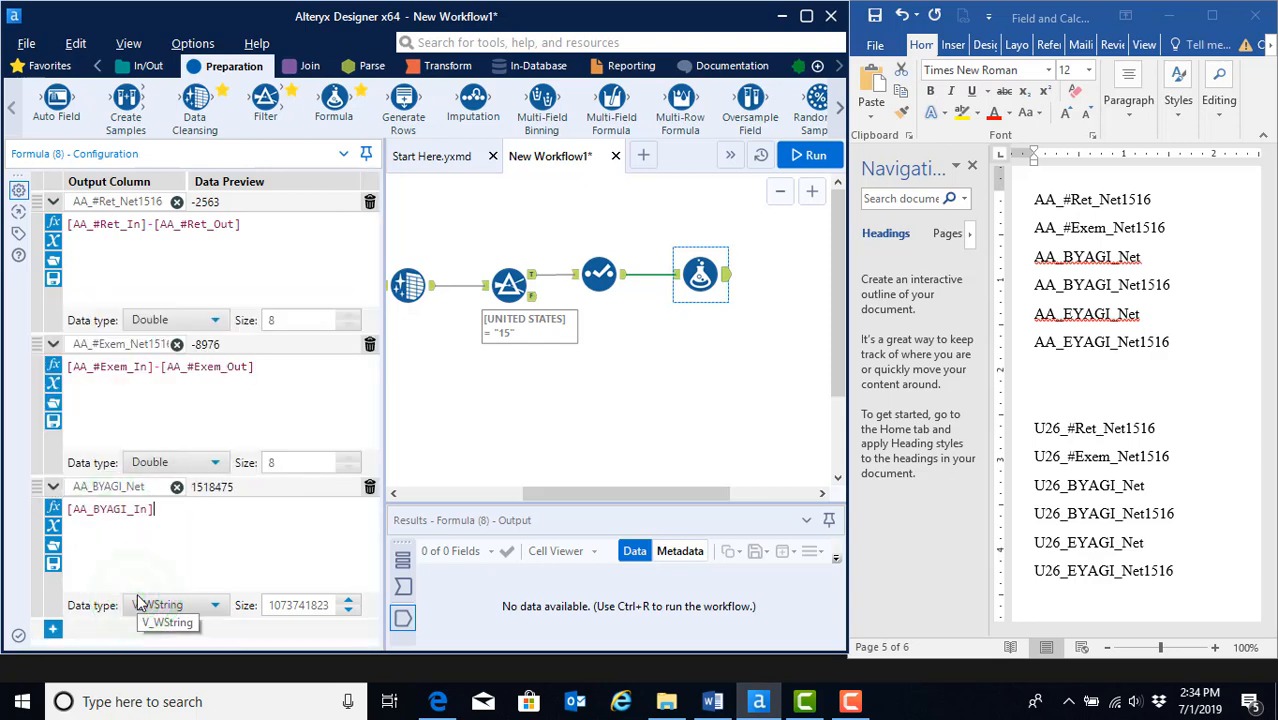
pyautogui.write('-aa')
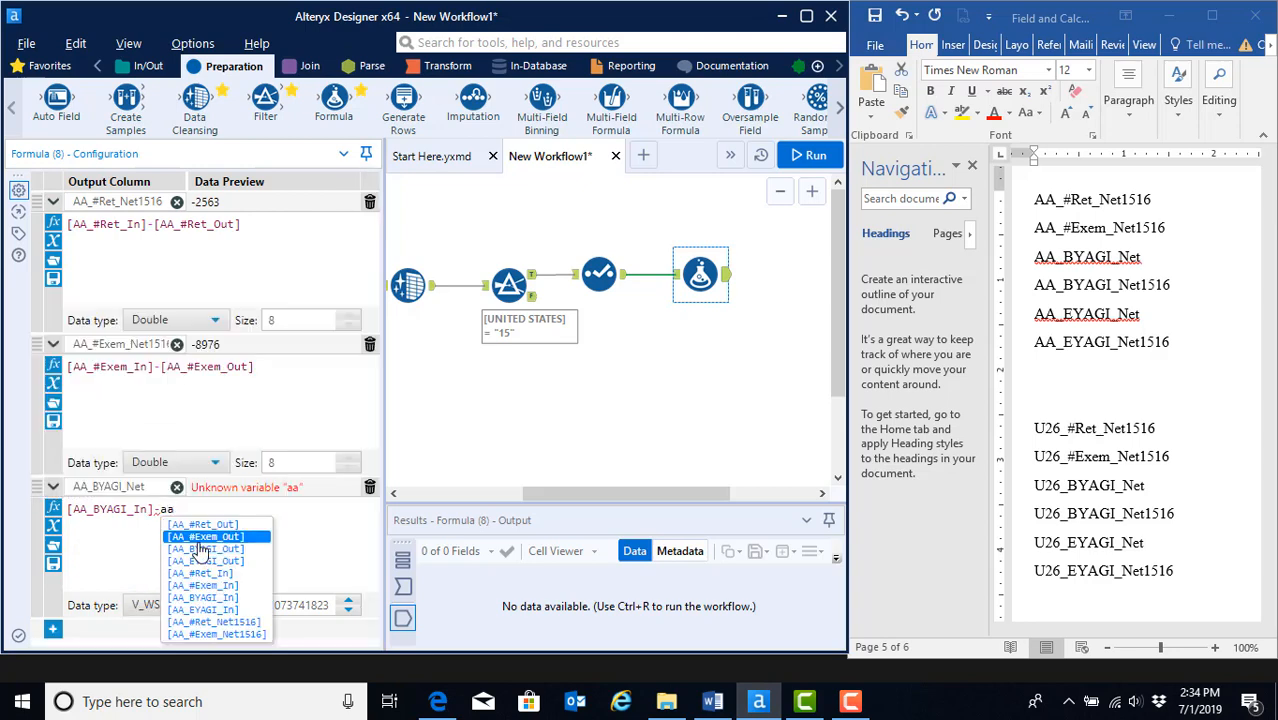
pyautogui.click(193, 552)
# Set the data type of the AA_BYAGI_Net column to Double.
pyautogui.click(190, 605)
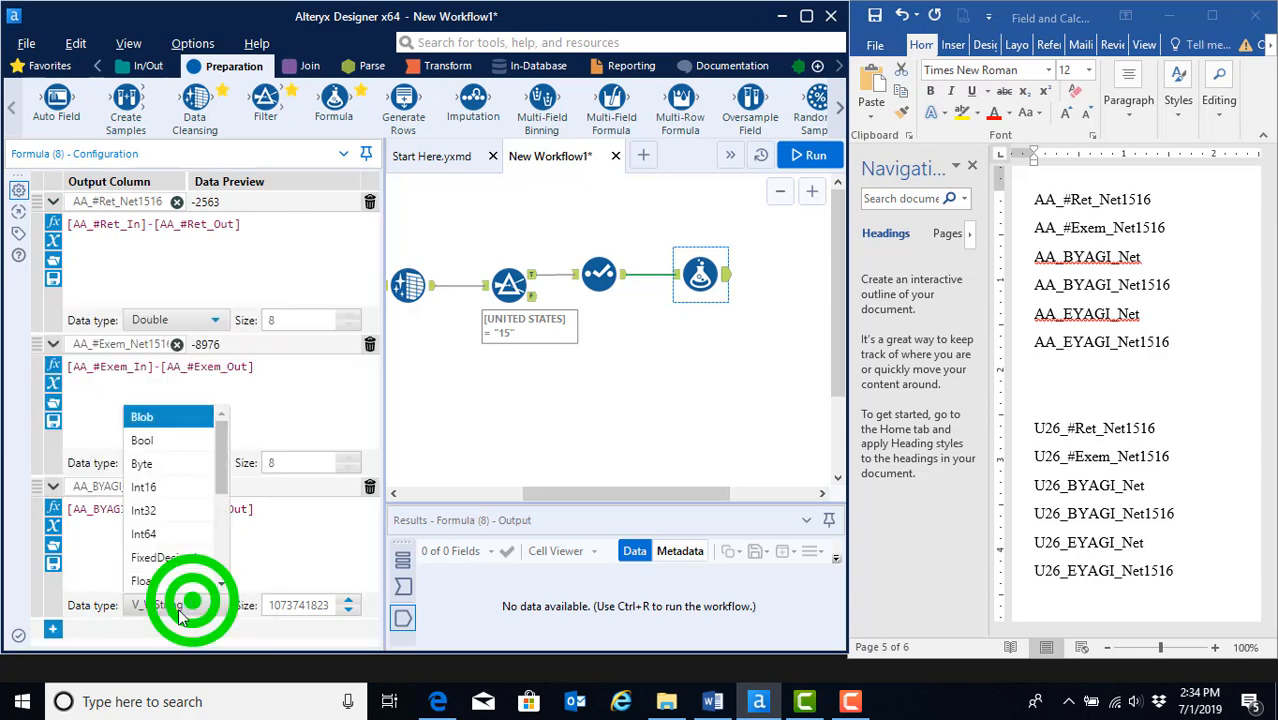
pyautogui.scroll(-2, 170, 545)
pyautogui.click(155, 511)
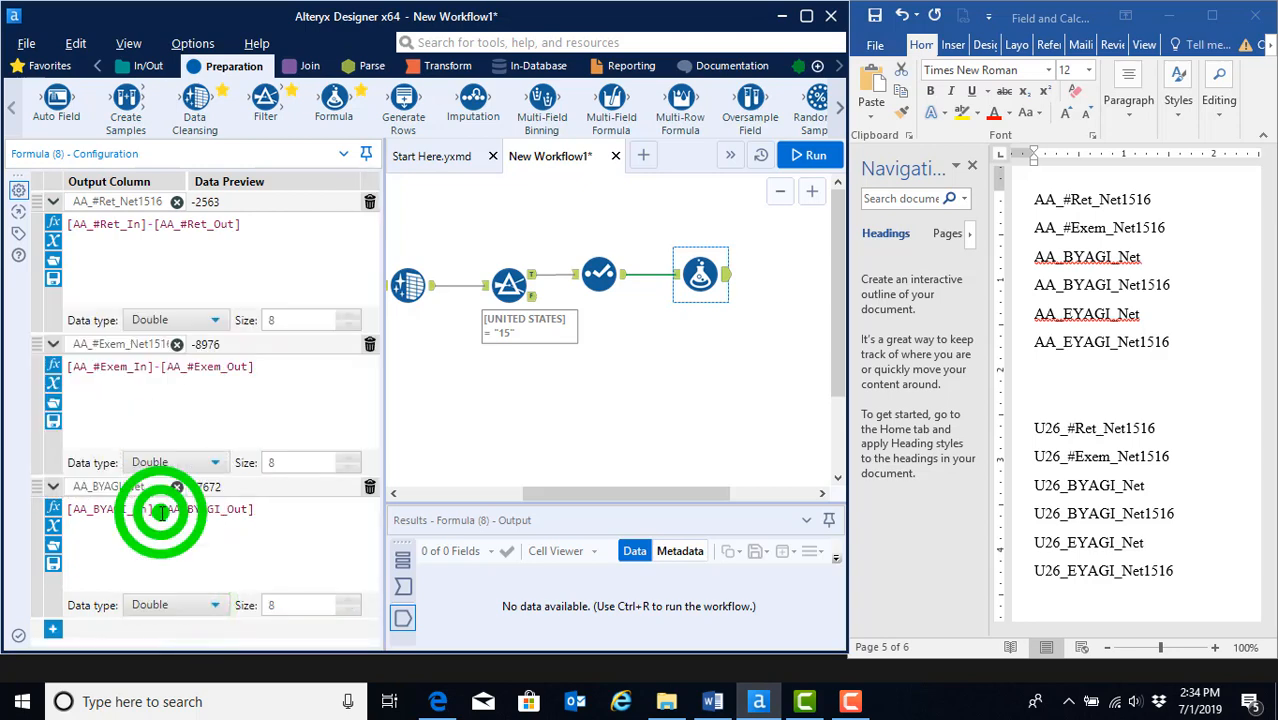
# Add a fourth formula whose new output column is named AA_BYAGI_Net1516, copied from the Word list.
pyautogui.click(53, 629)
pyautogui.click(130, 492)
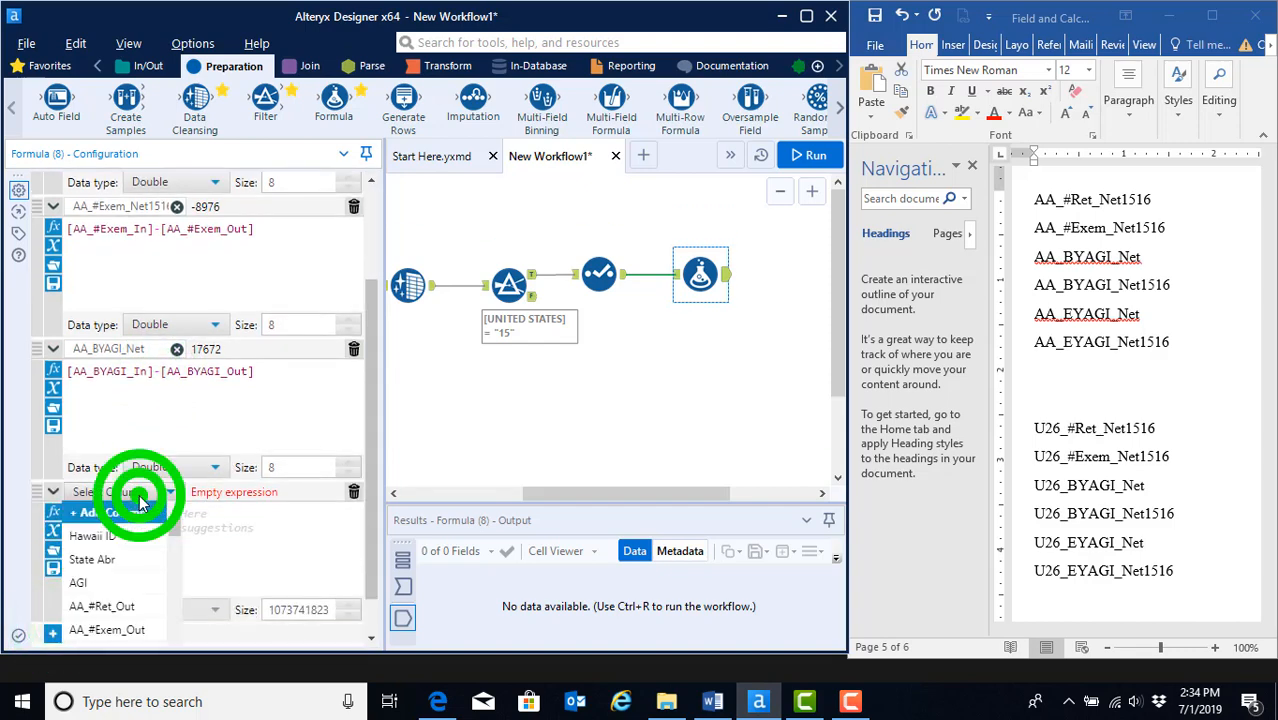
pyautogui.click(1115, 367)
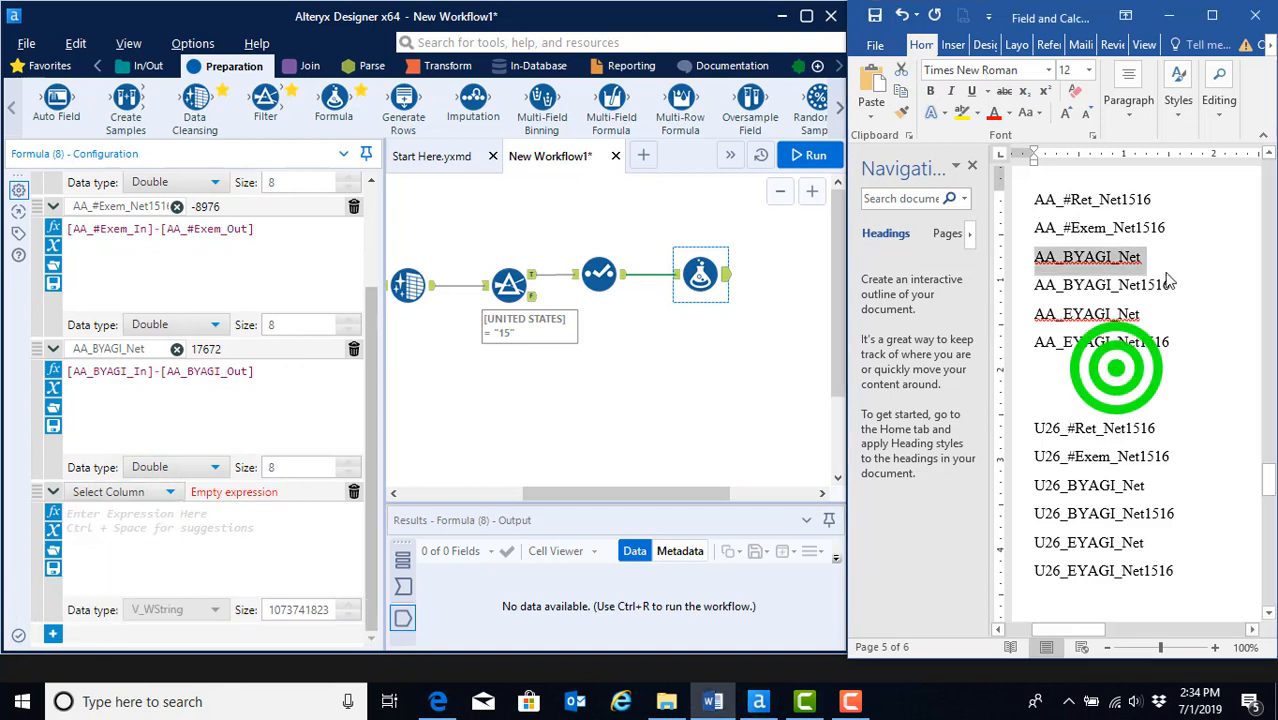
pyautogui.moveTo(1176, 277); pyautogui.dragTo(1035, 290)
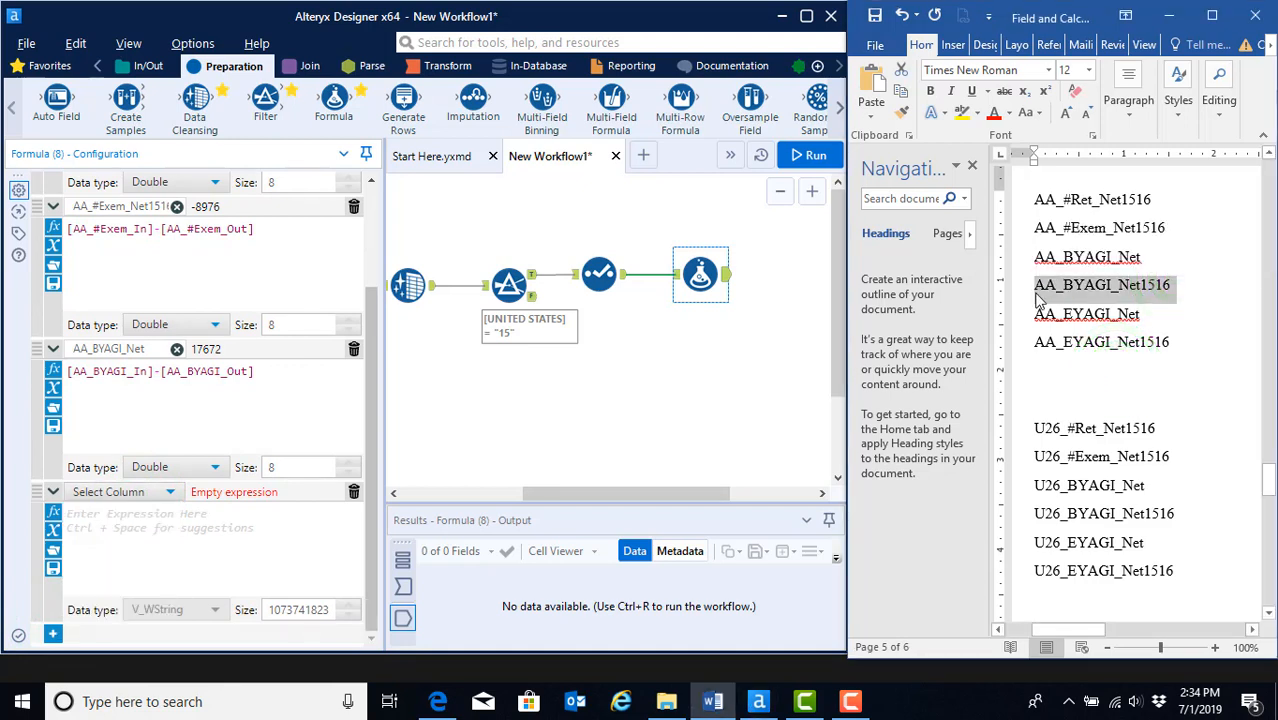
pyautogui.click(147, 500)
pyautogui.click(125, 514)
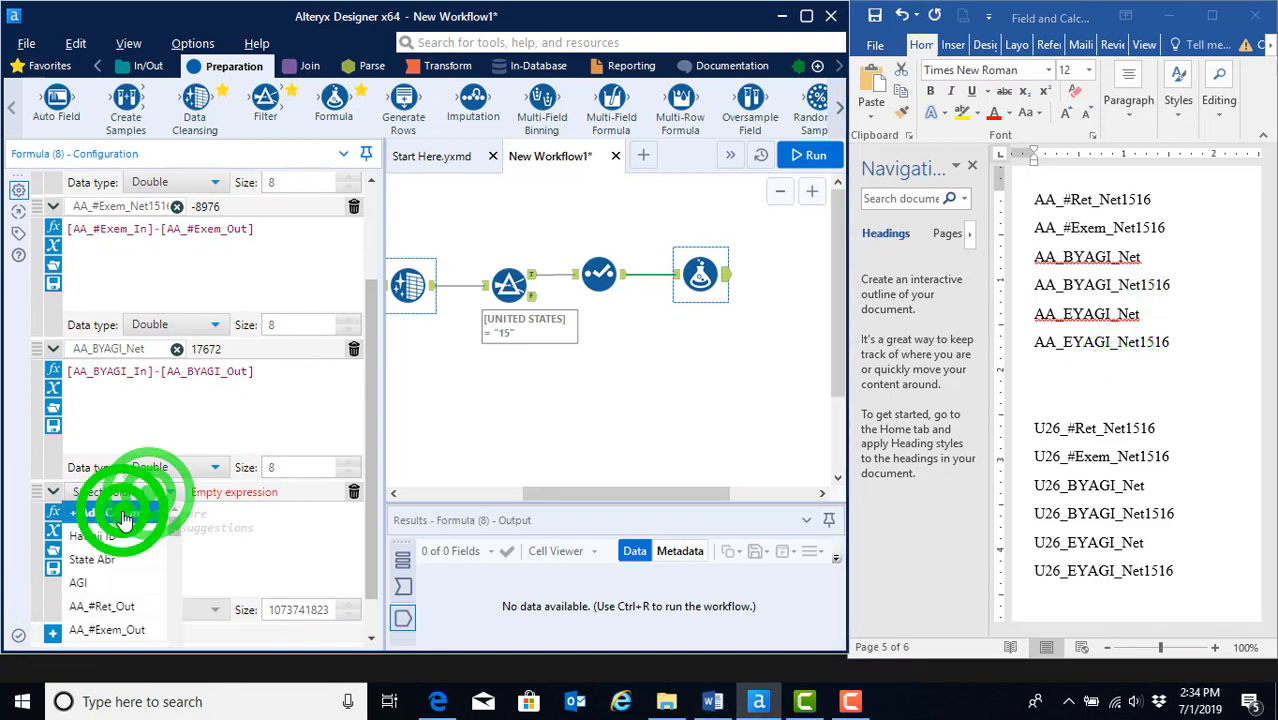
pyautogui.hotkey('ctrl', 'v')
pyautogui.click(143, 492)
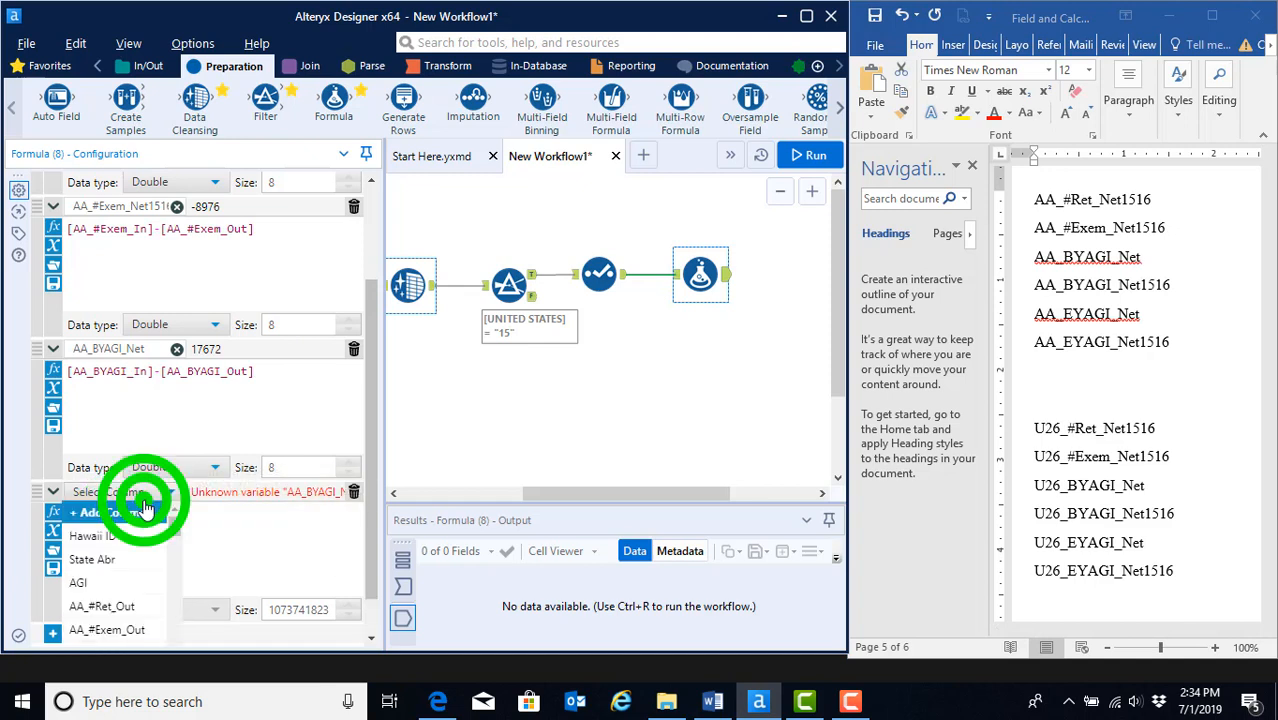
pyautogui.click(137, 515)
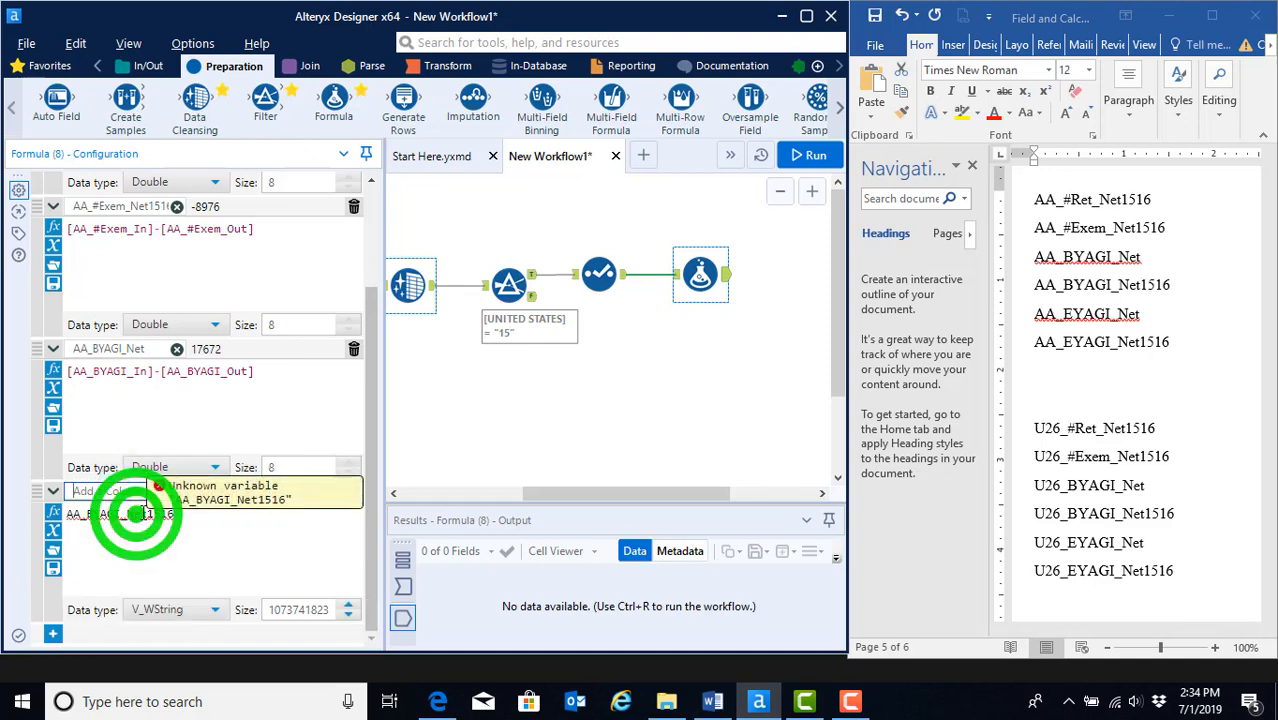
pyautogui.hotkey('ctrl', 'v')
# Replace the misplaced text in the AA_BYAGI_Net1516 formula with the expression [AA_BYAGI_Net]*1000.
pyautogui.moveTo(190, 515); pyautogui.dragTo(52, 508)
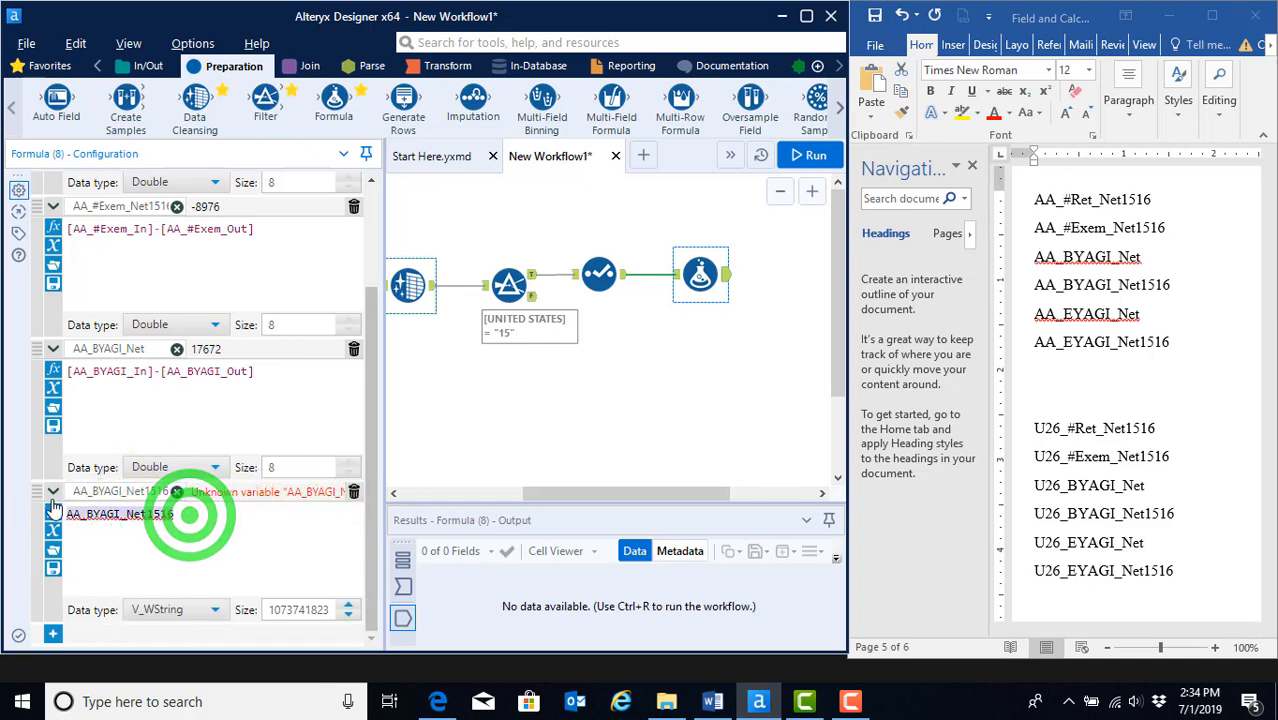
pyautogui.write('aa')
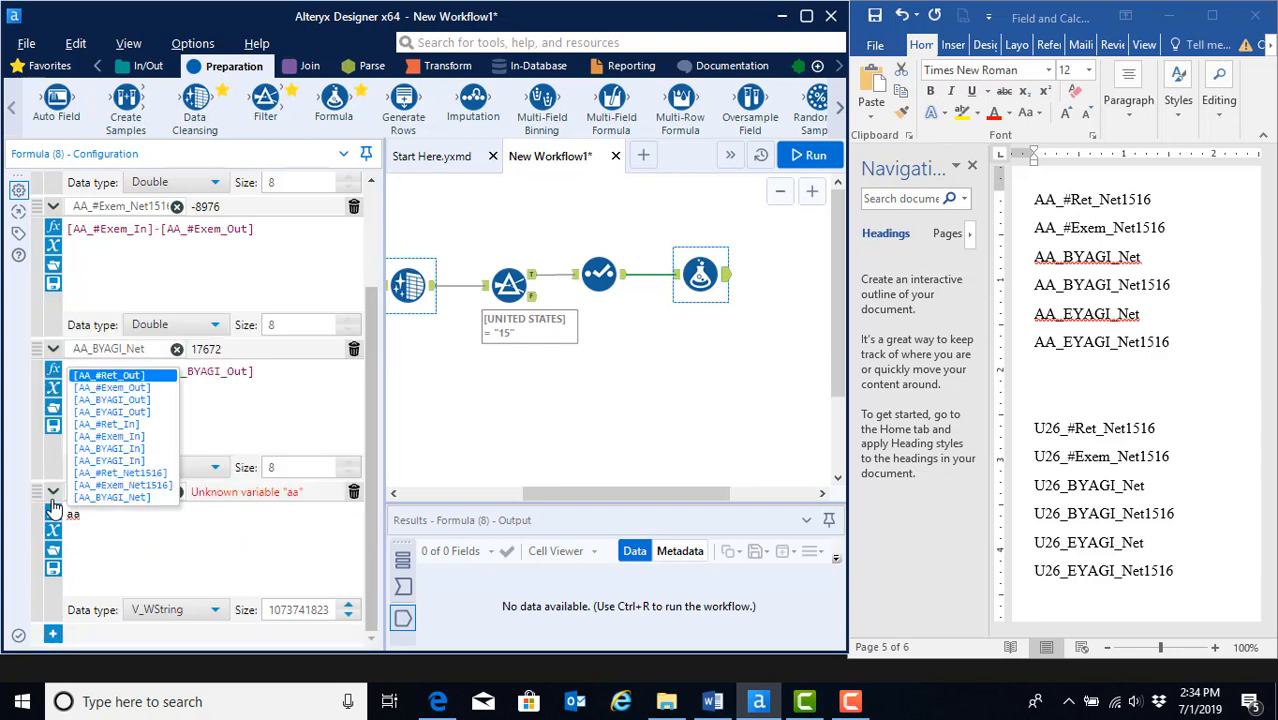
pyautogui.doubleClick(122, 497)
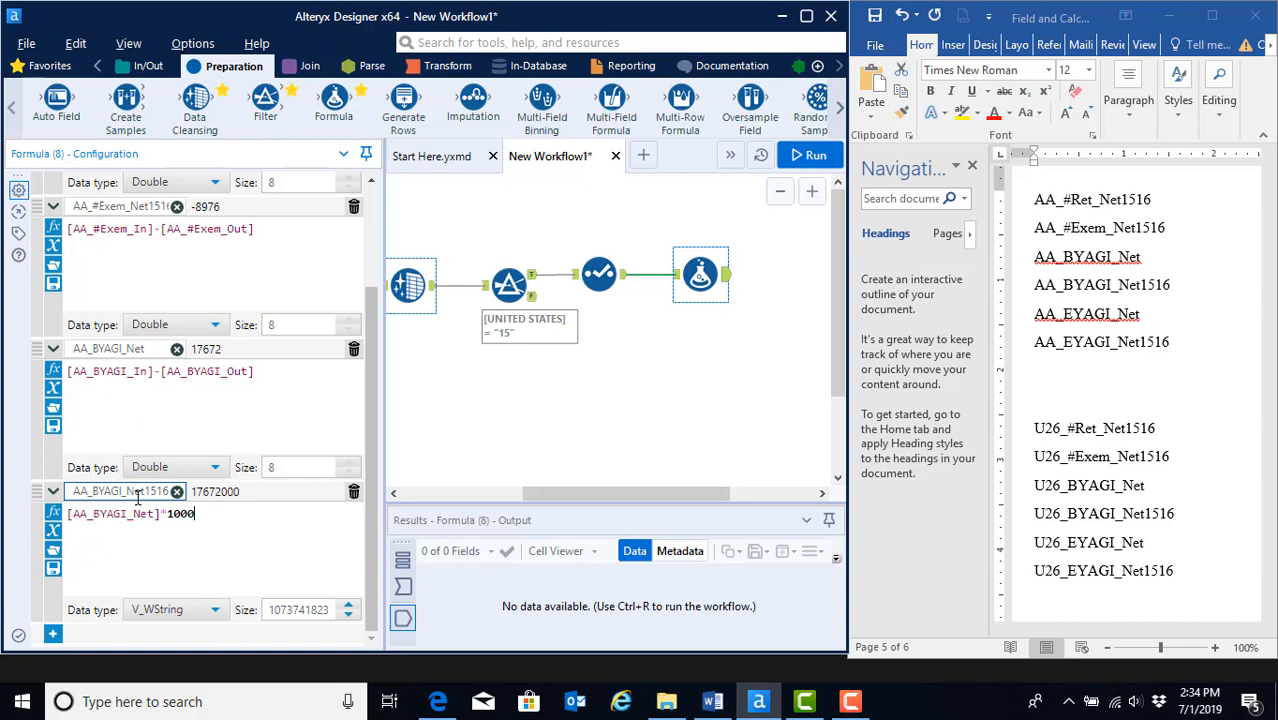
# Set the data type of the AA_BYAGI_Net1516 column to Double.
pyautogui.click(180, 617)
pyautogui.scroll(-2, 190, 556)
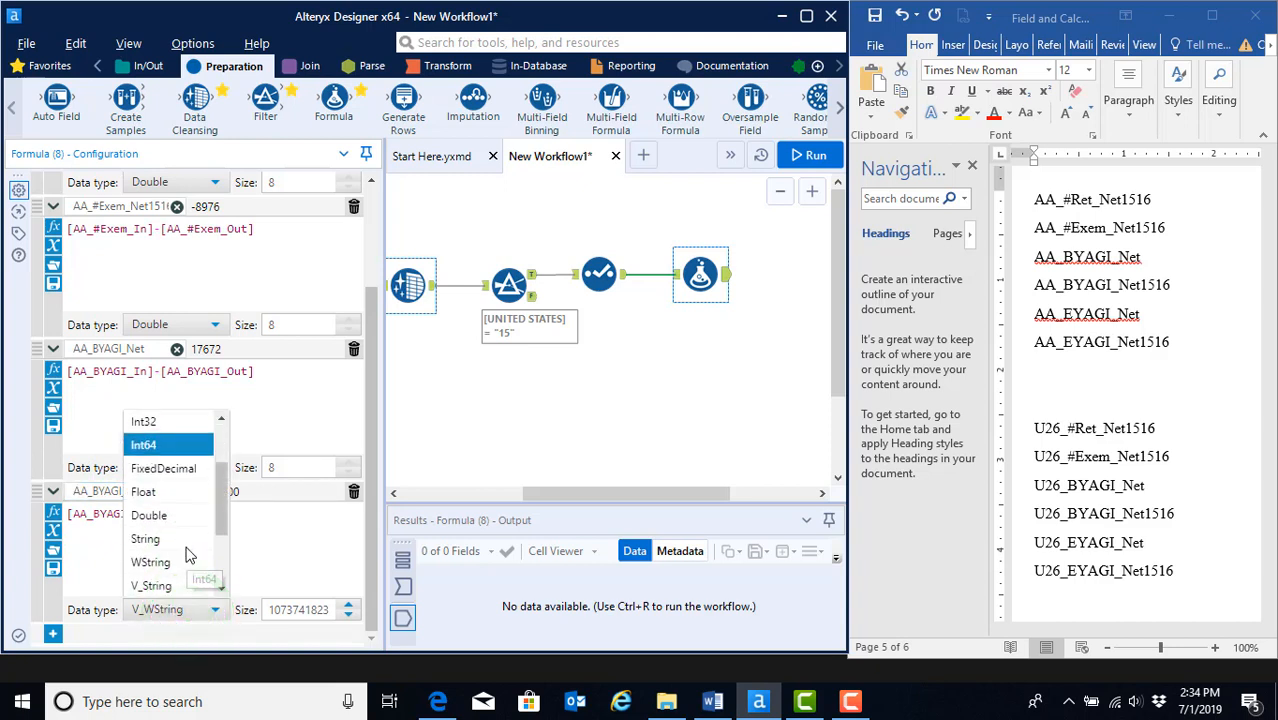
pyautogui.click(168, 516)
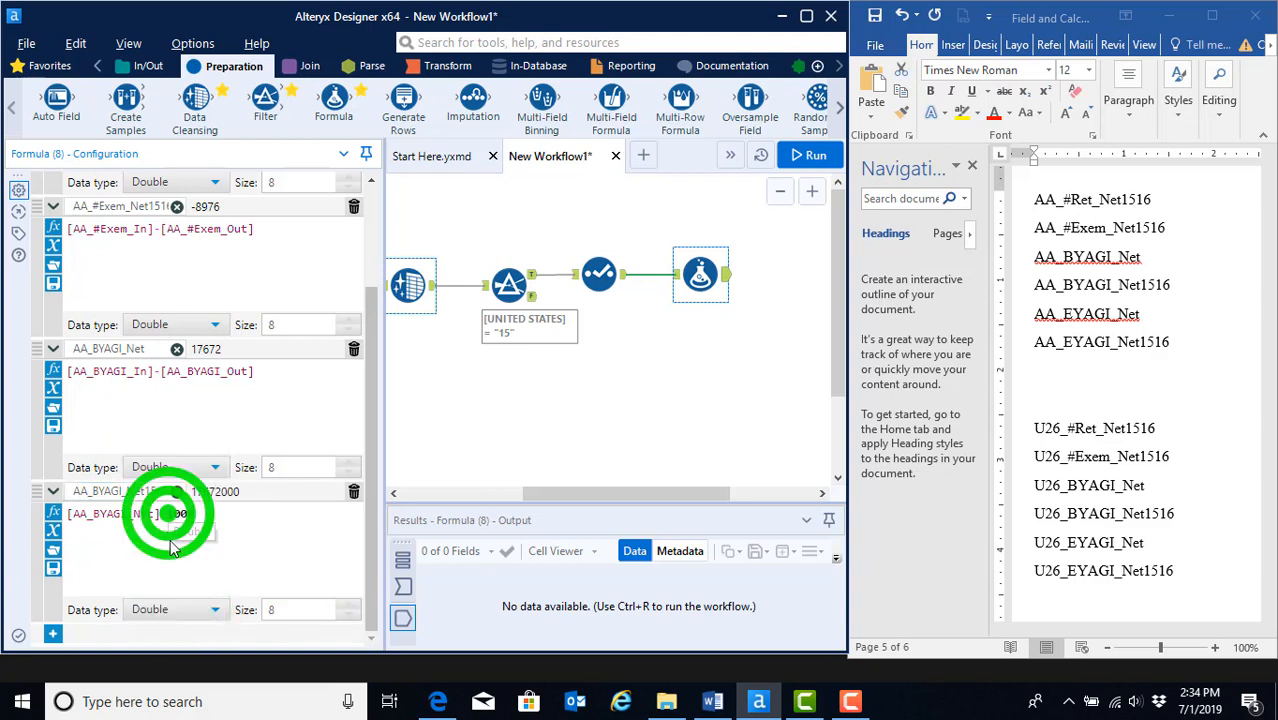
# Add a fifth formula whose new output column is named AA_EYAGI_Net, copied from the Word list.
pyautogui.click(53, 636)
pyautogui.scroll(-3, 190, 545)
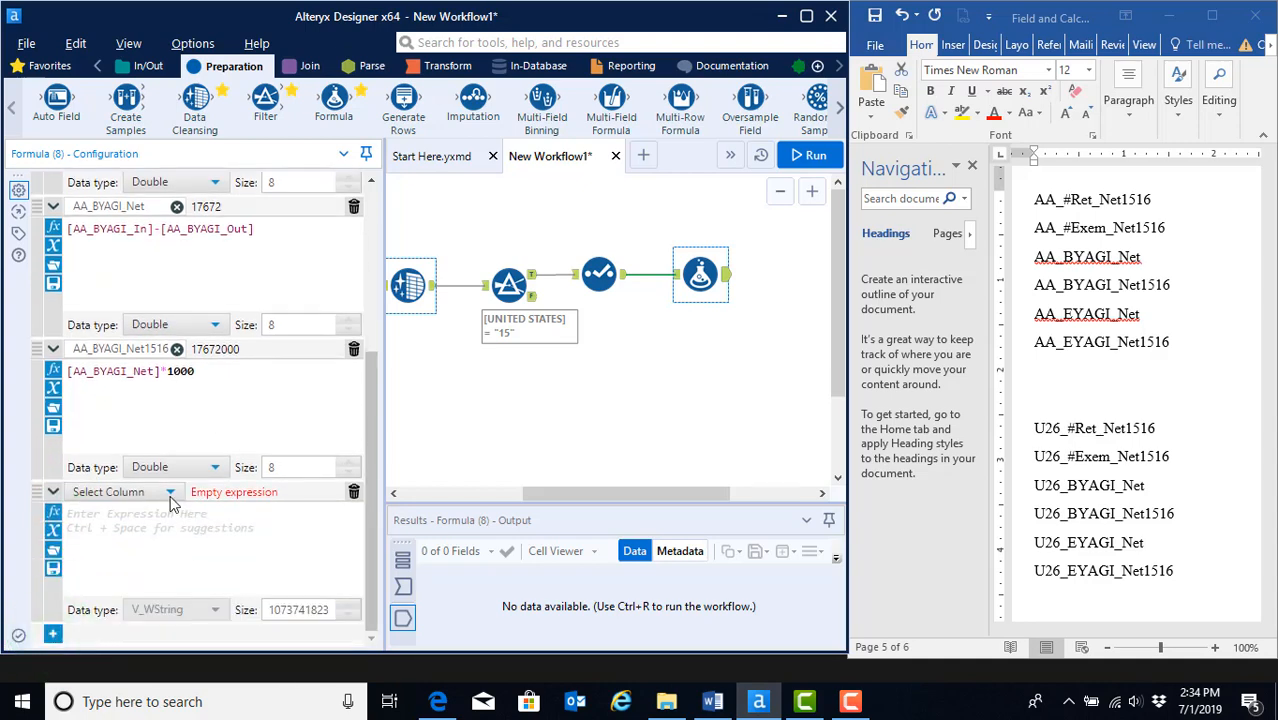
pyautogui.click(168, 492)
pyautogui.click(145, 513)
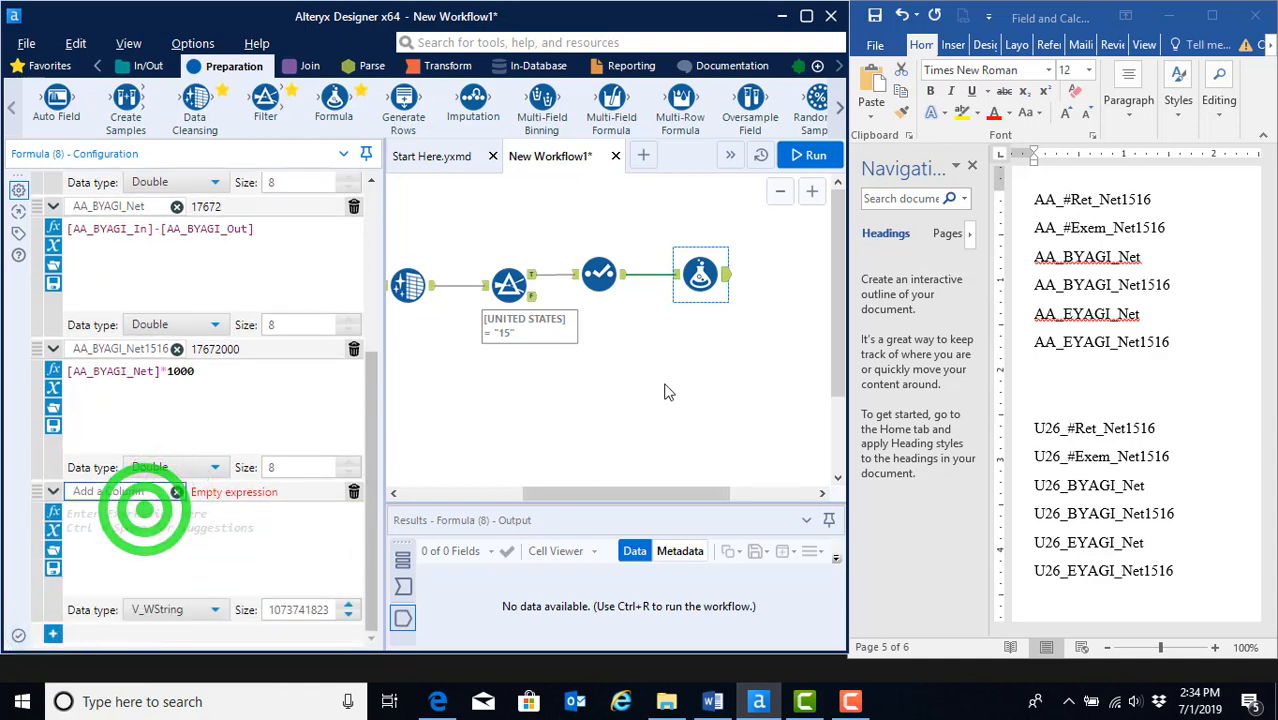
pyautogui.moveTo(1038, 315); pyautogui.dragTo(1138, 316)
pyautogui.hotkey('ctrl', 'c')
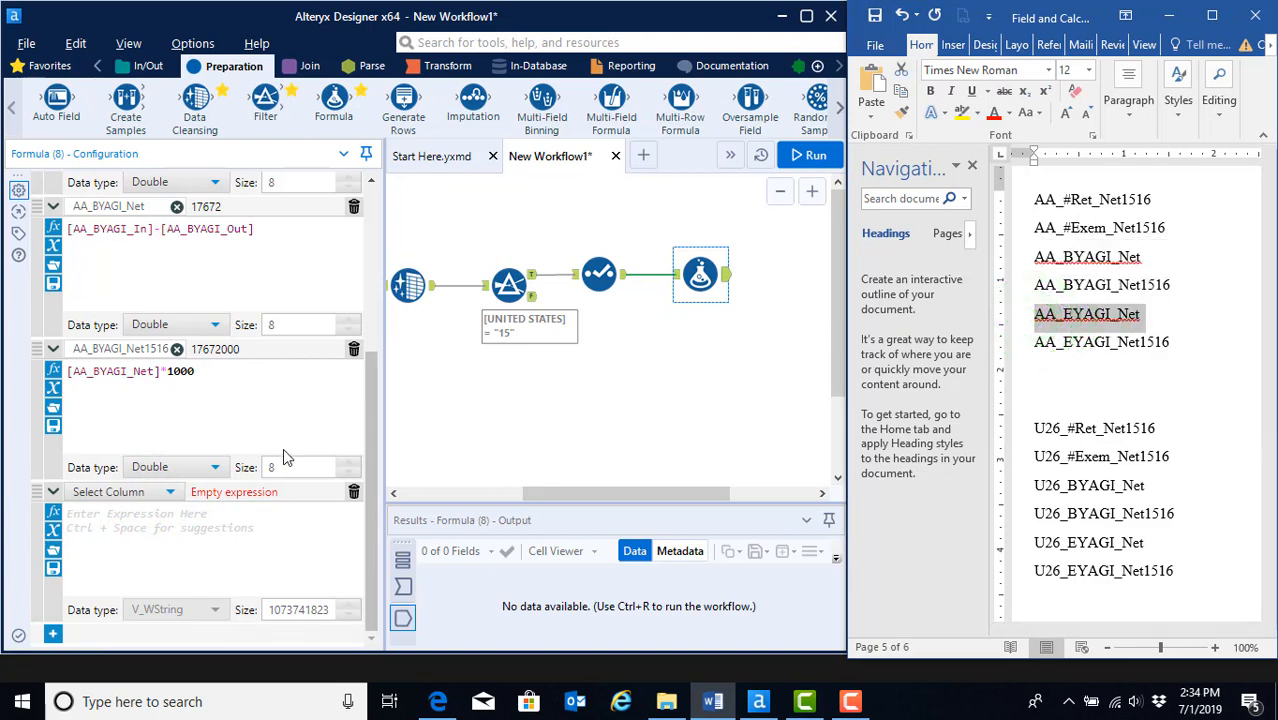
pyautogui.click(120, 492)
pyautogui.click(125, 510)
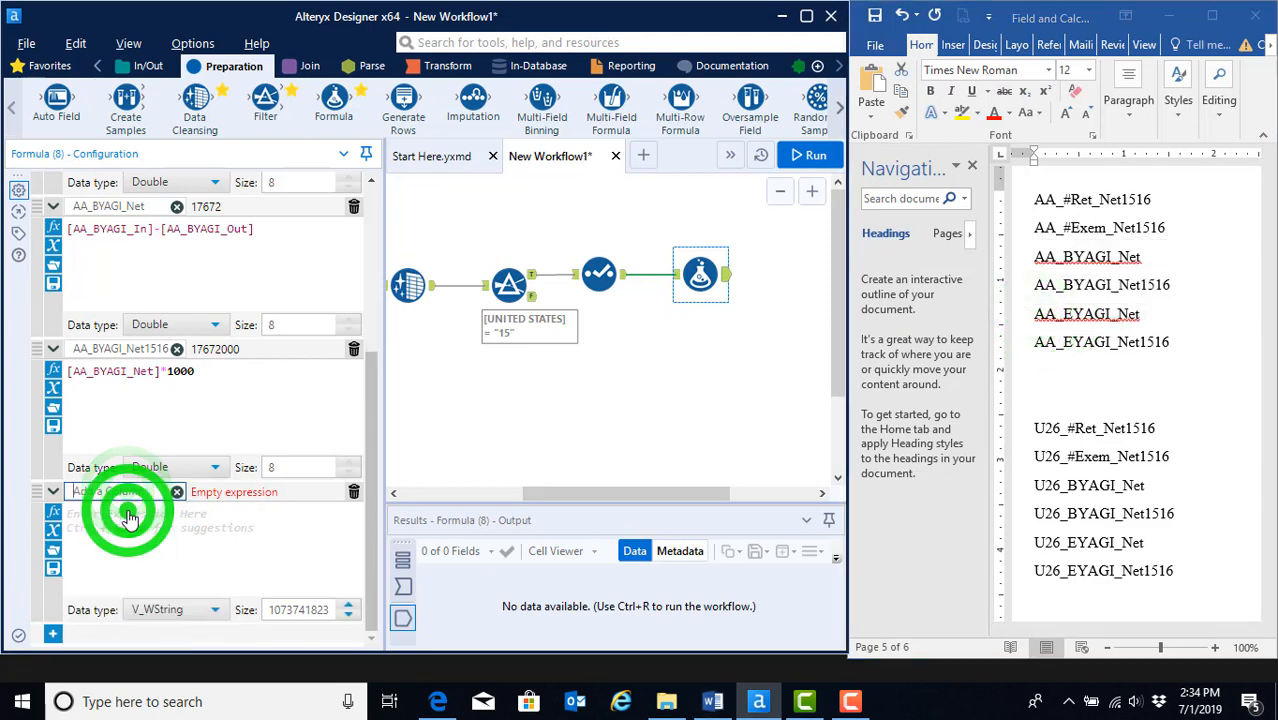
pyautogui.hotkey('ctrl', 'v')
# Enter the expression [AA_EYAGI_In]-[AA_EYAGI_Out] for the AA_EYAGI_Net column.
pyautogui.click(125, 515)
pyautogui.write('aa')
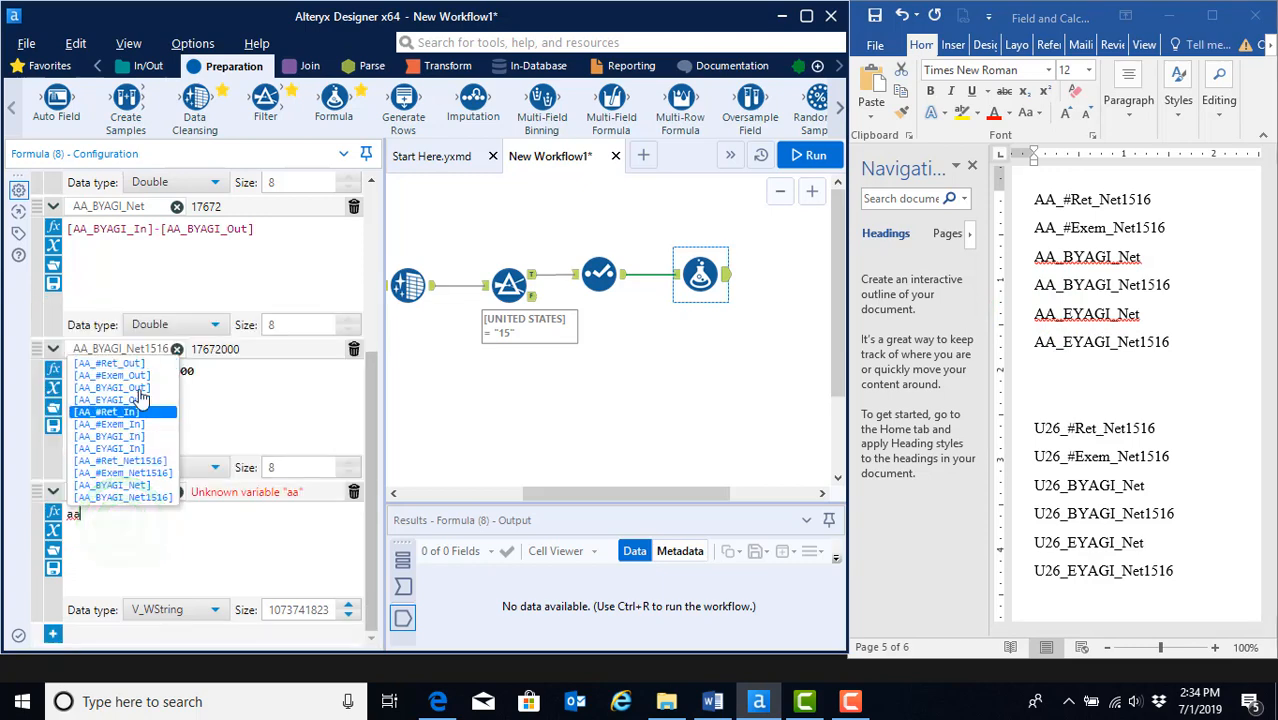
pyautogui.click(141, 452)
pyautogui.write('-')
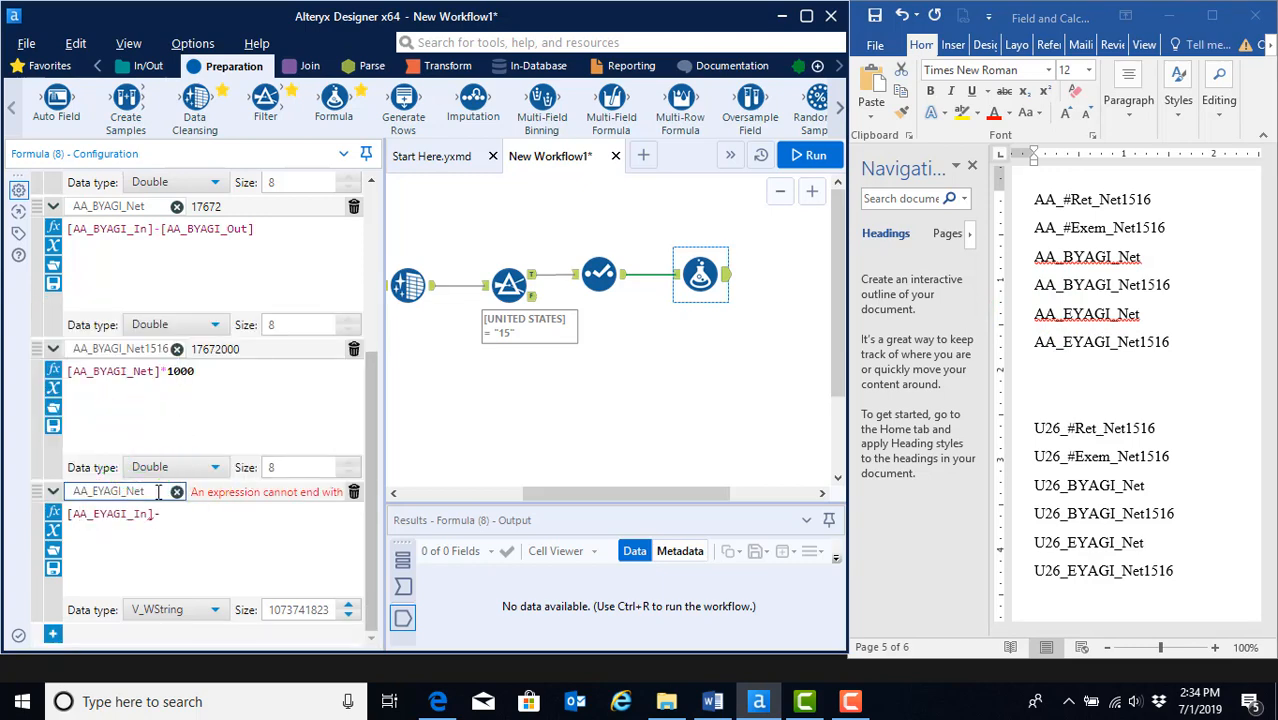
pyautogui.write('aa')
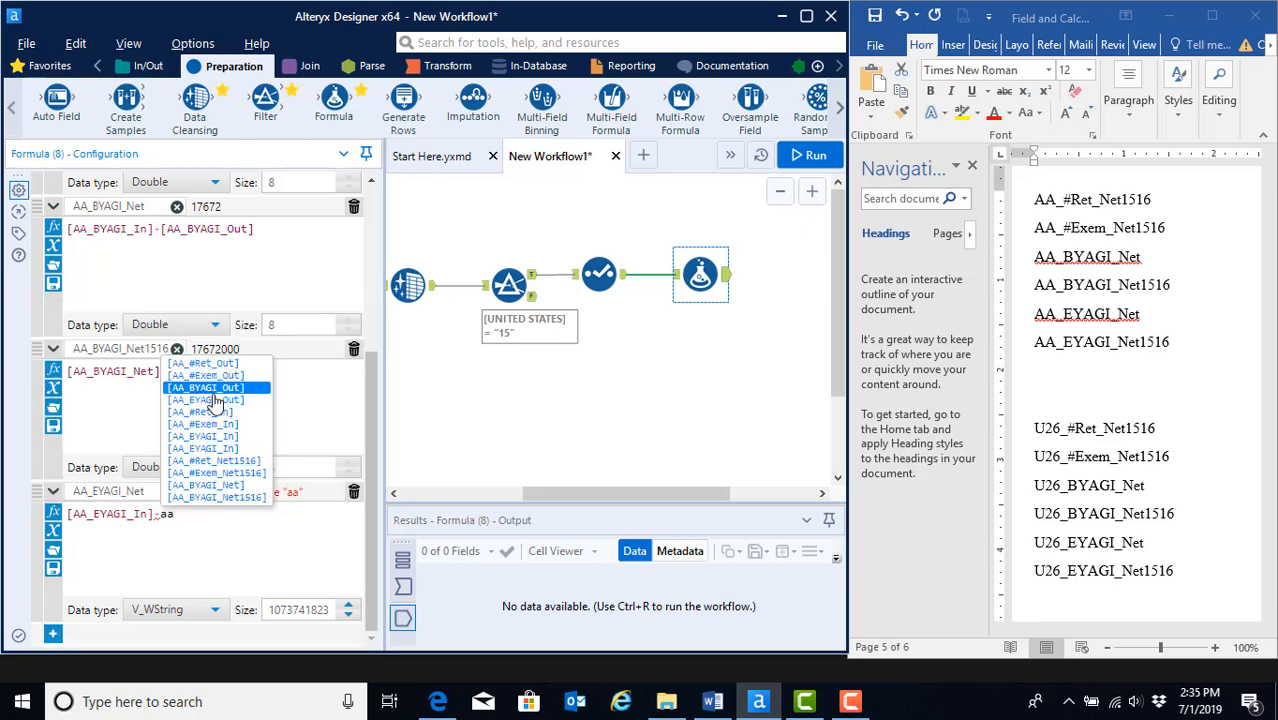
pyautogui.click(222, 401)
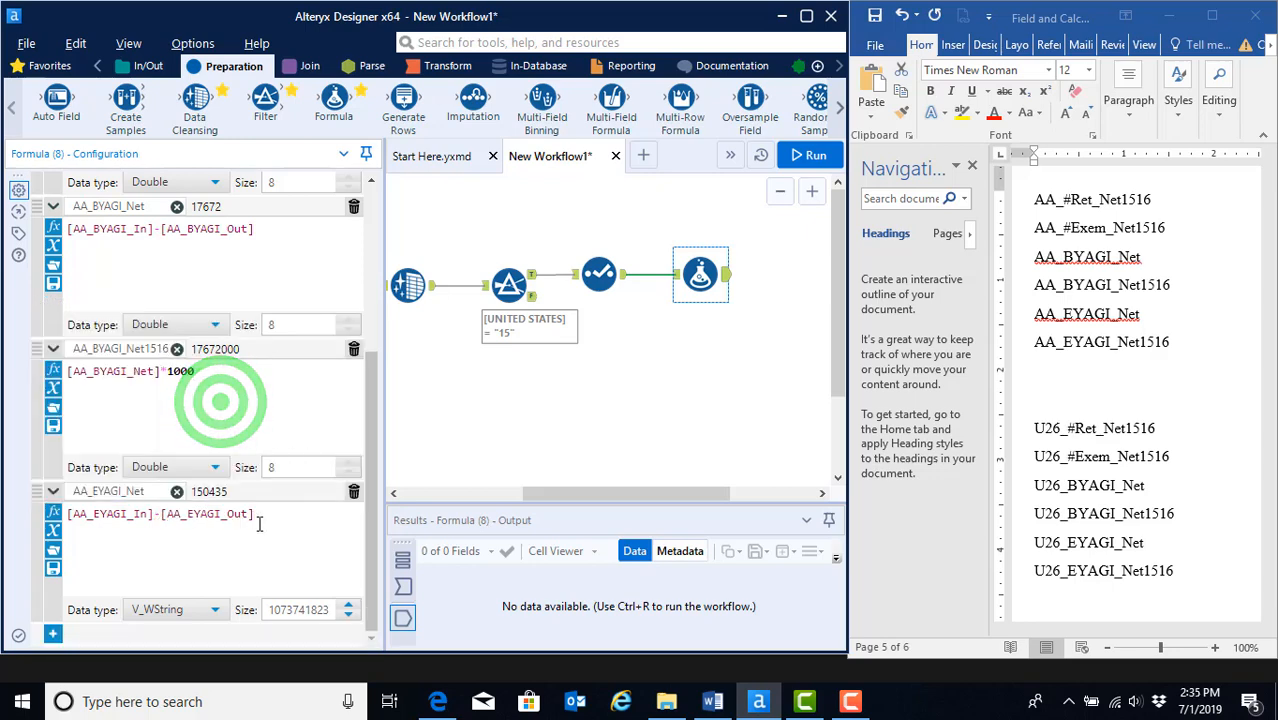
# Set the data type of the AA_EYAGI_Net column to Double.
pyautogui.click(213, 610)
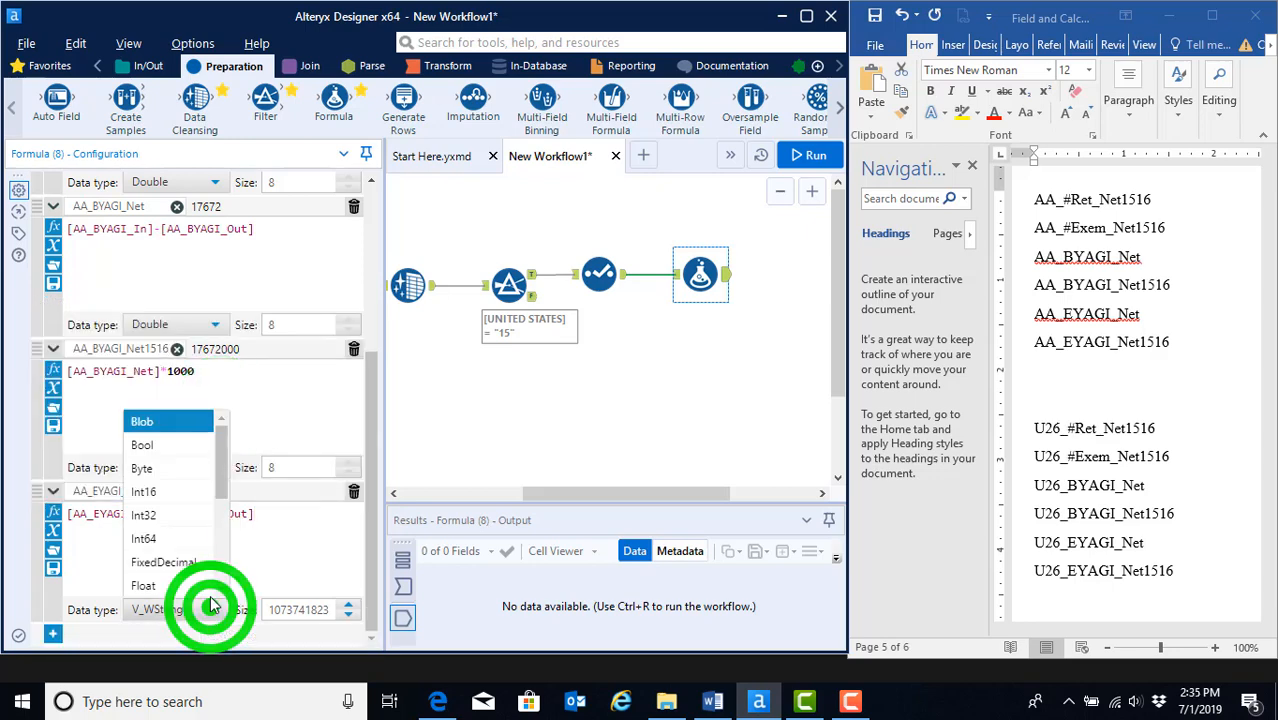
pyautogui.scroll(-3, 176, 500)
pyautogui.click(148, 422)
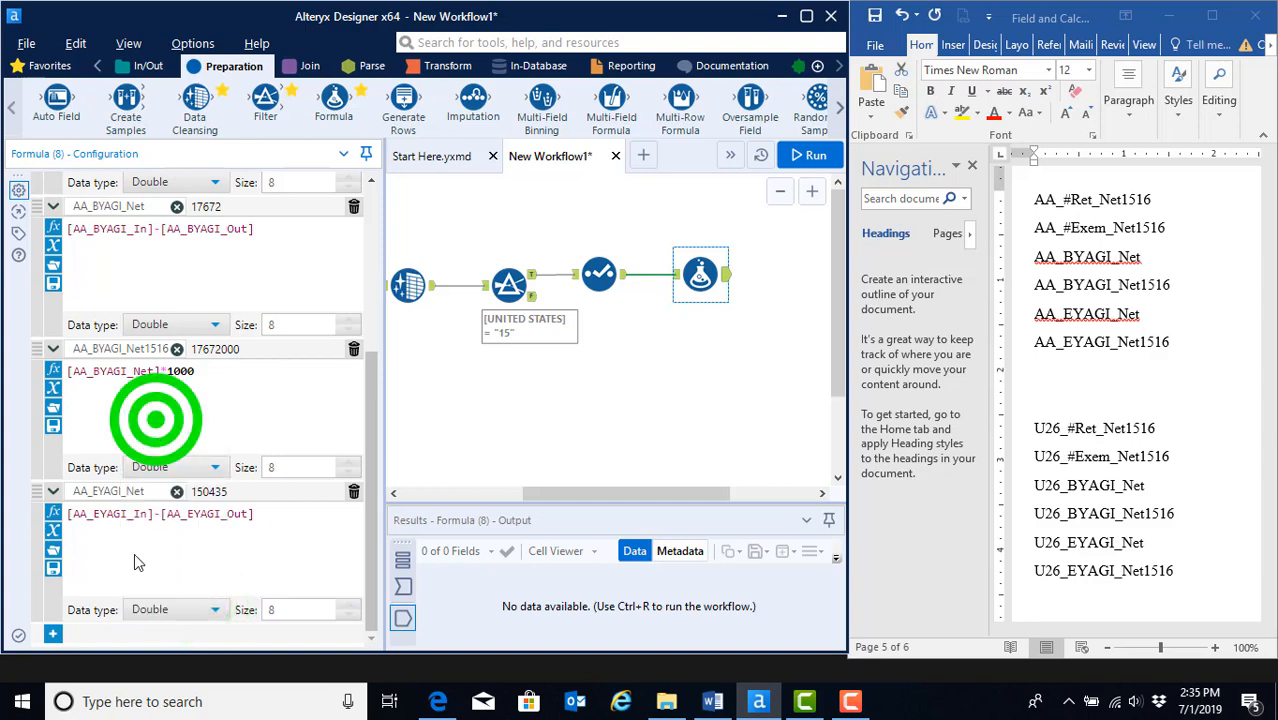
# Add a sixth formula whose new output column is named AA_EYAGI_Net1516, copied from the Word list.
pyautogui.click(53, 634)
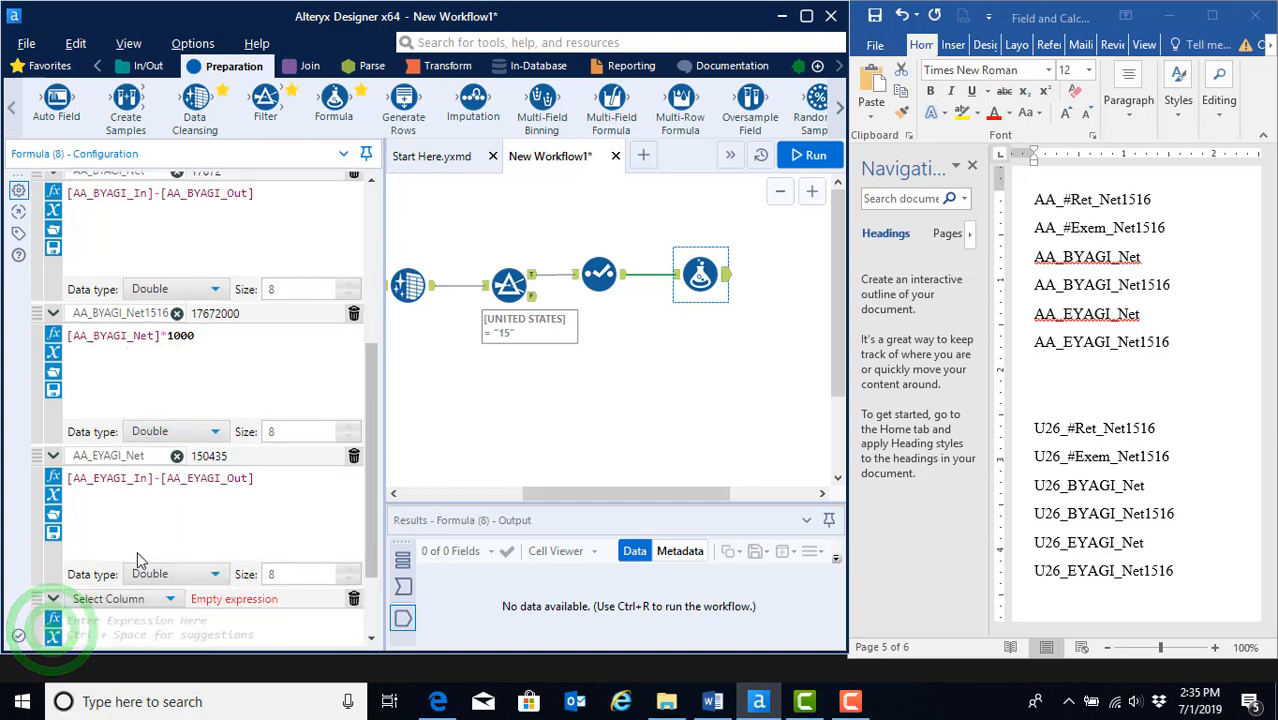
pyautogui.moveTo(1172, 342); pyautogui.dragTo(1036, 350)
pyautogui.hotkey('ctrl', 'c')
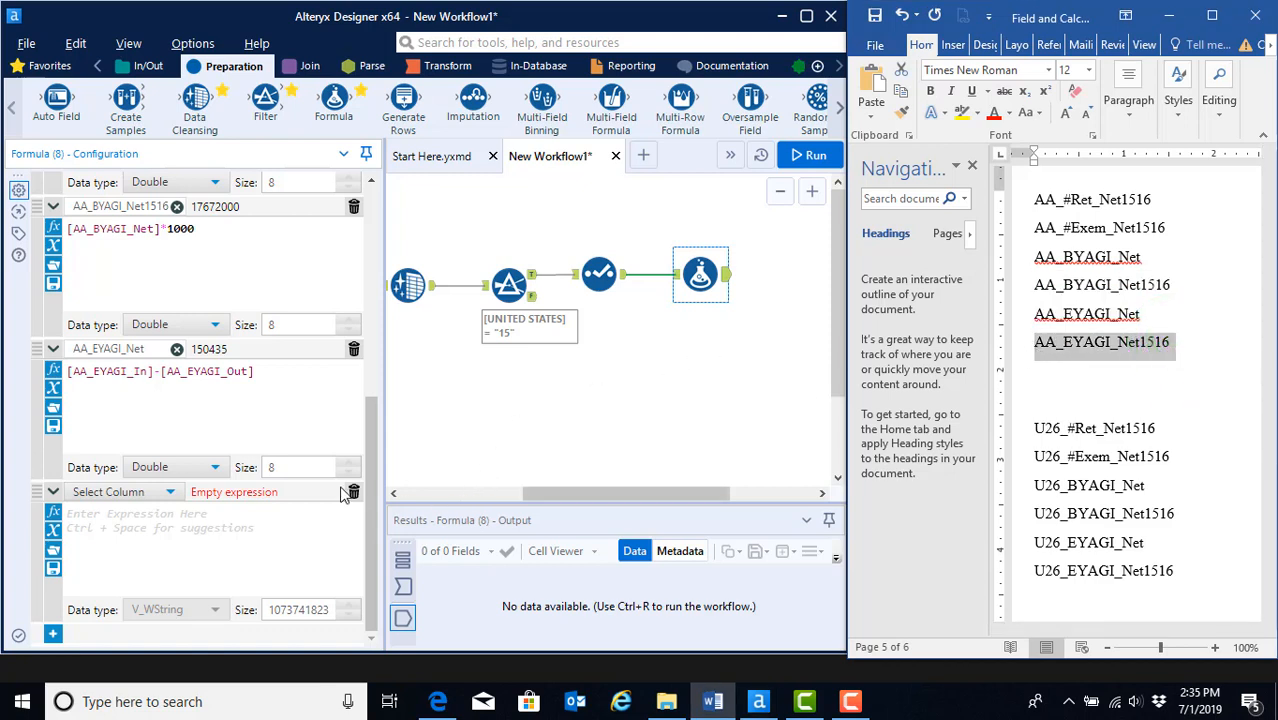
pyautogui.click(169, 493)
pyautogui.click(137, 508)
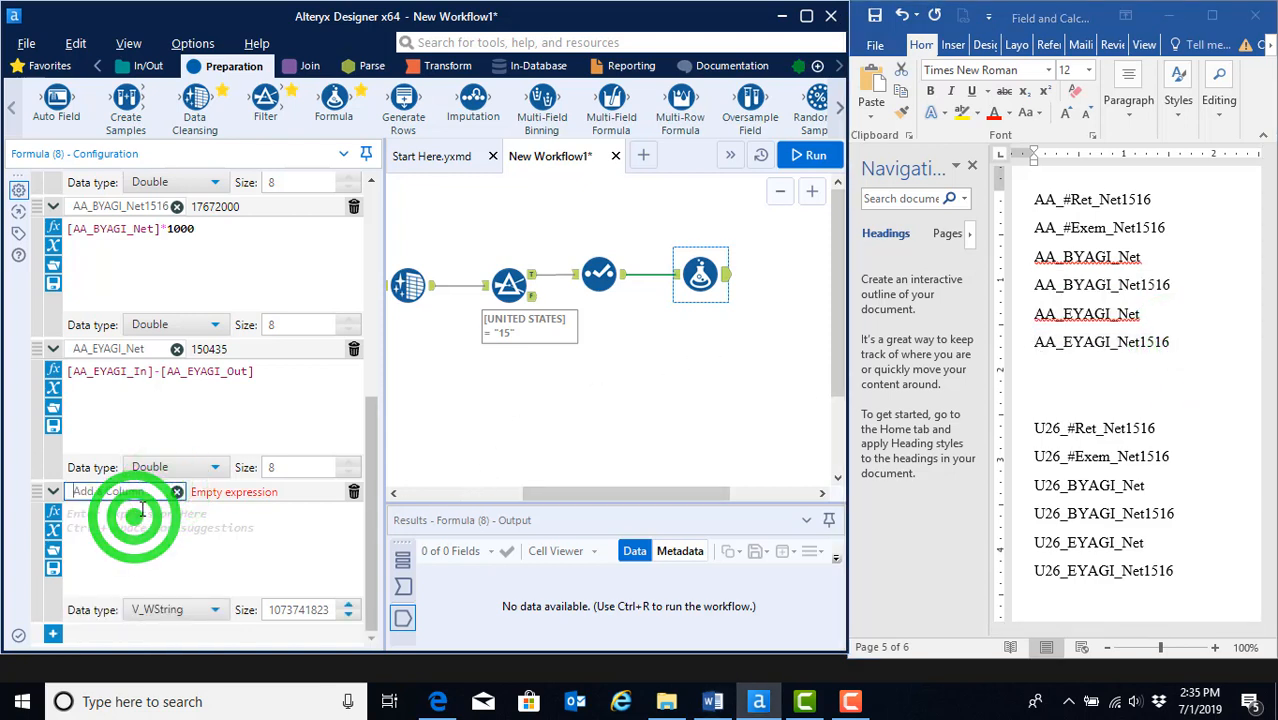
pyautogui.hotkey('ctrl', 'v')
# Enter the expression [AA_EYAGI_Net]*1000 for the AA_EYAGI_Net1516 column.
pyautogui.click(146, 520)
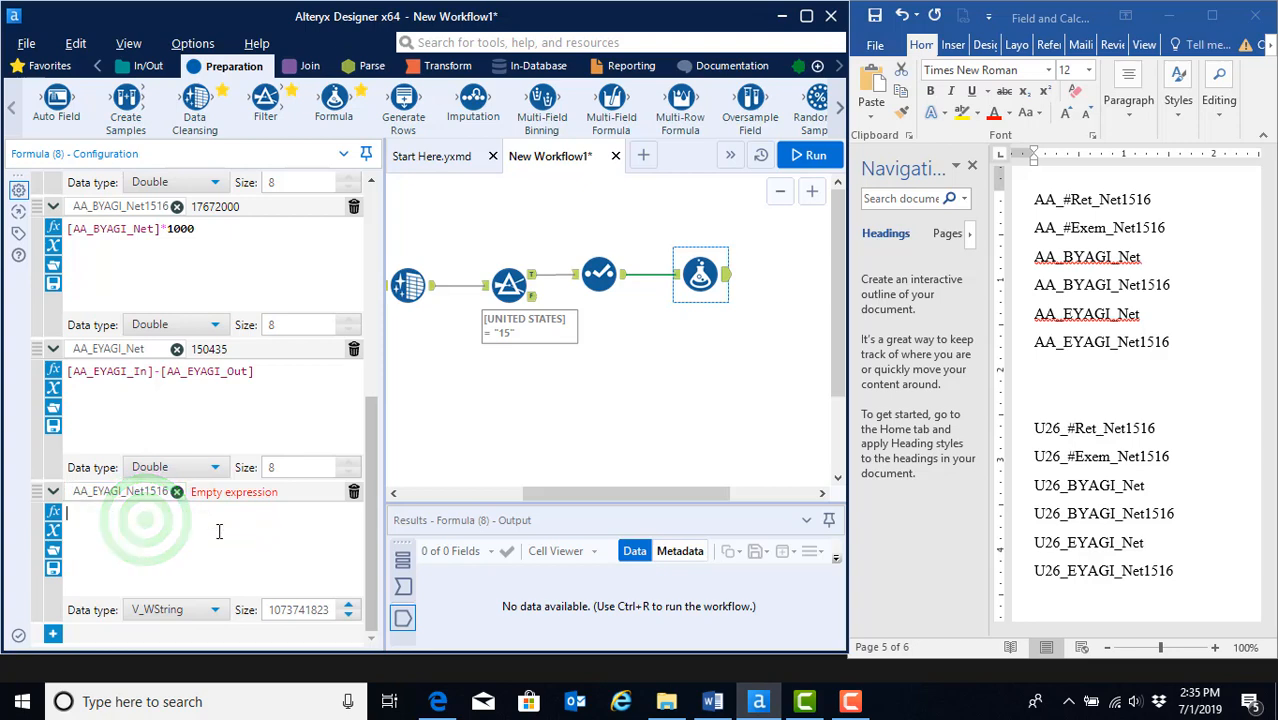
pyautogui.write('aa')
pyautogui.click(124, 497)
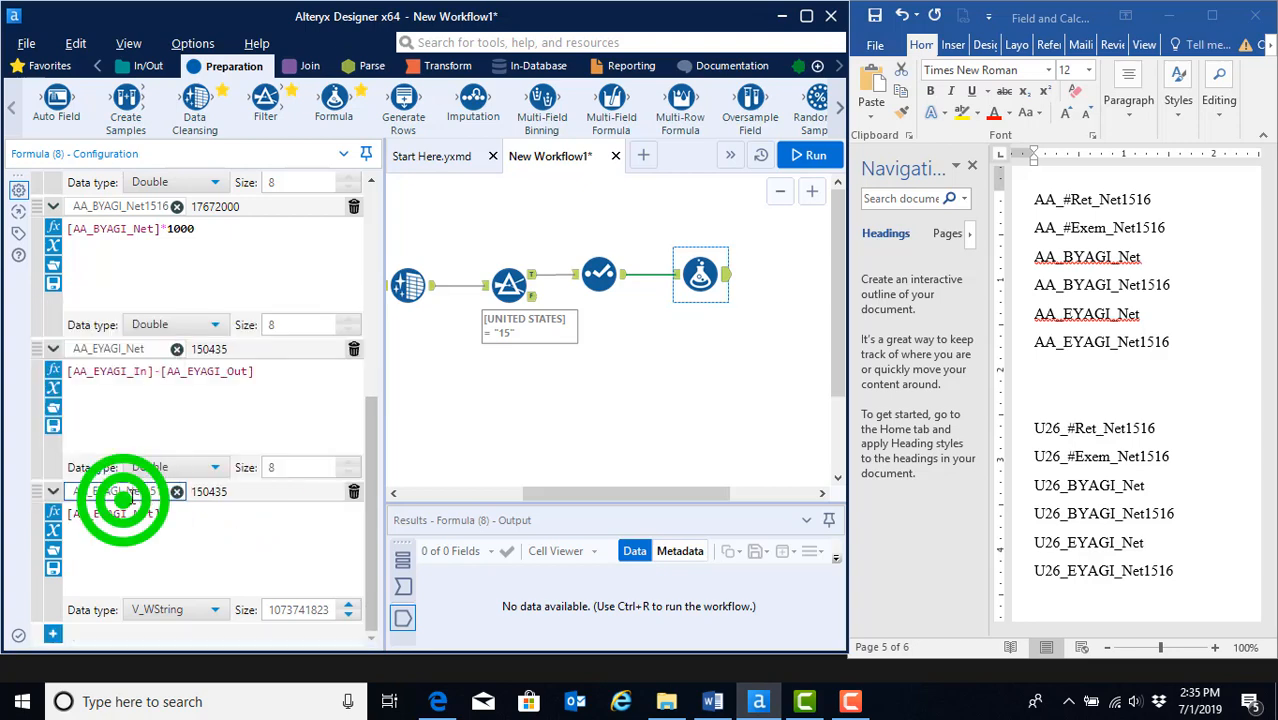
pyautogui.write('*')
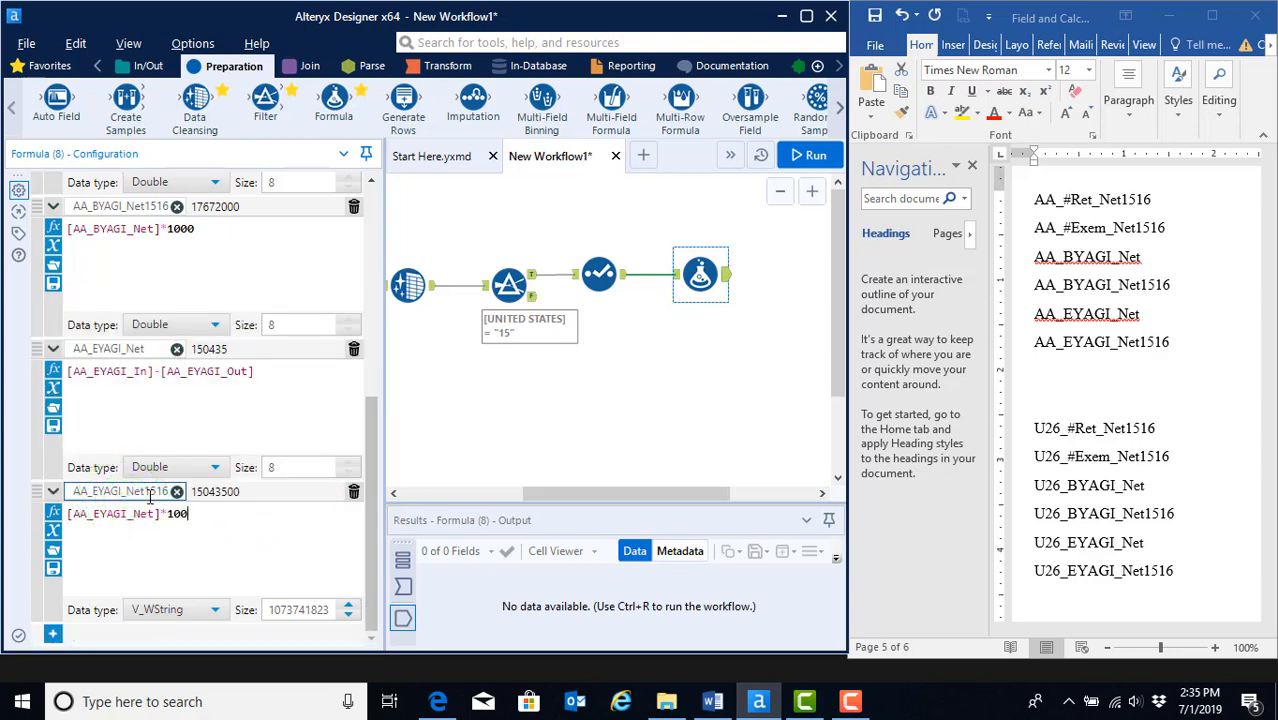
# Set the data type of the AA_EYAGI_Net1516 column to Double.
pyautogui.click(215, 609)
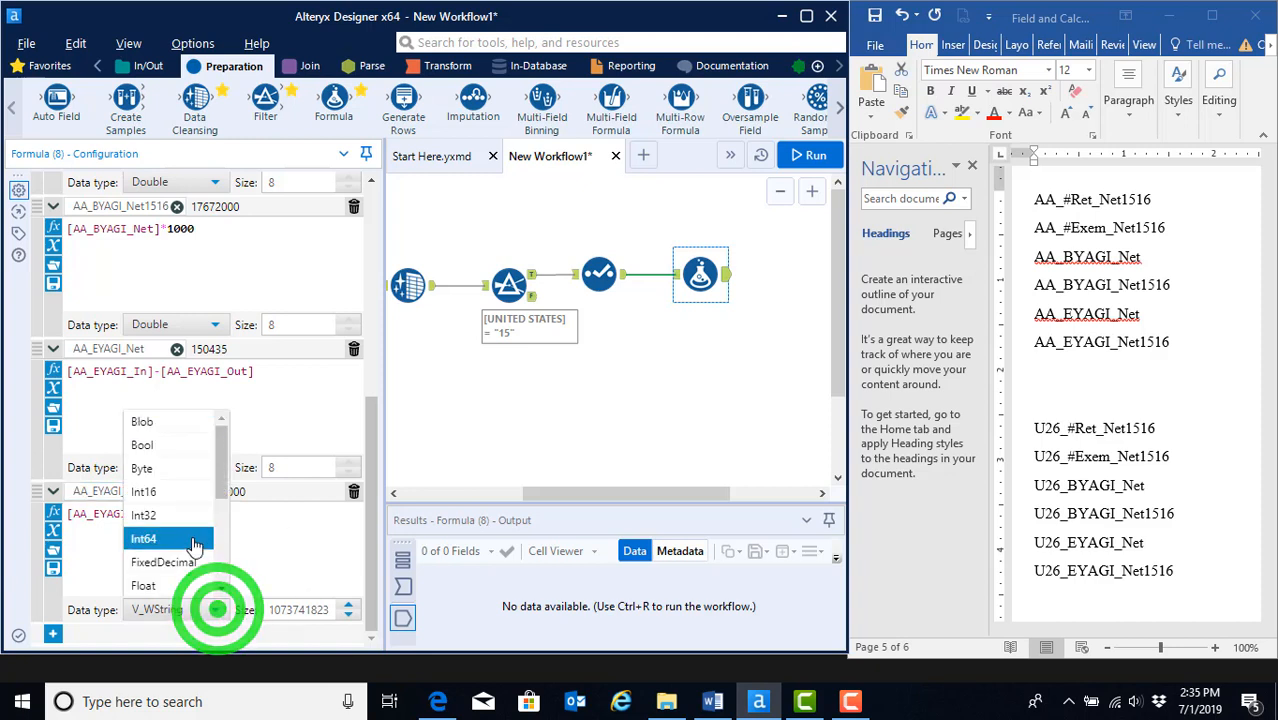
pyautogui.scroll(-2, 192, 538)
pyautogui.click(175, 515)
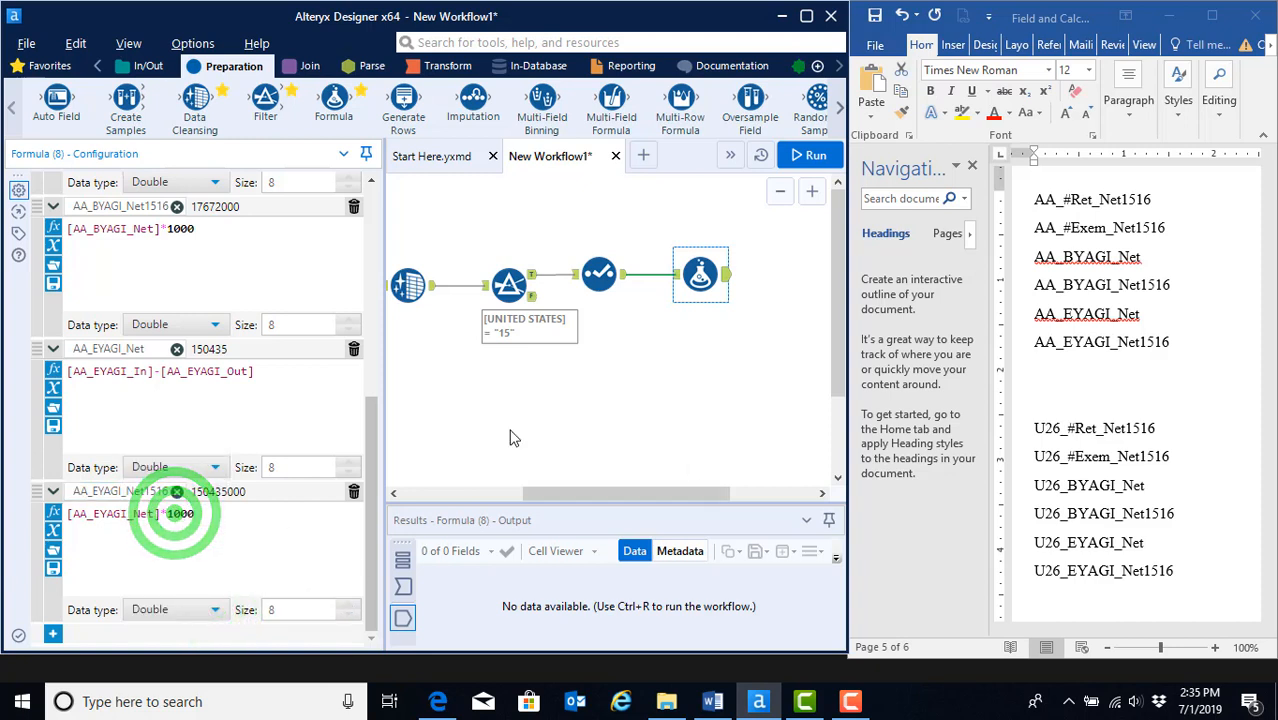